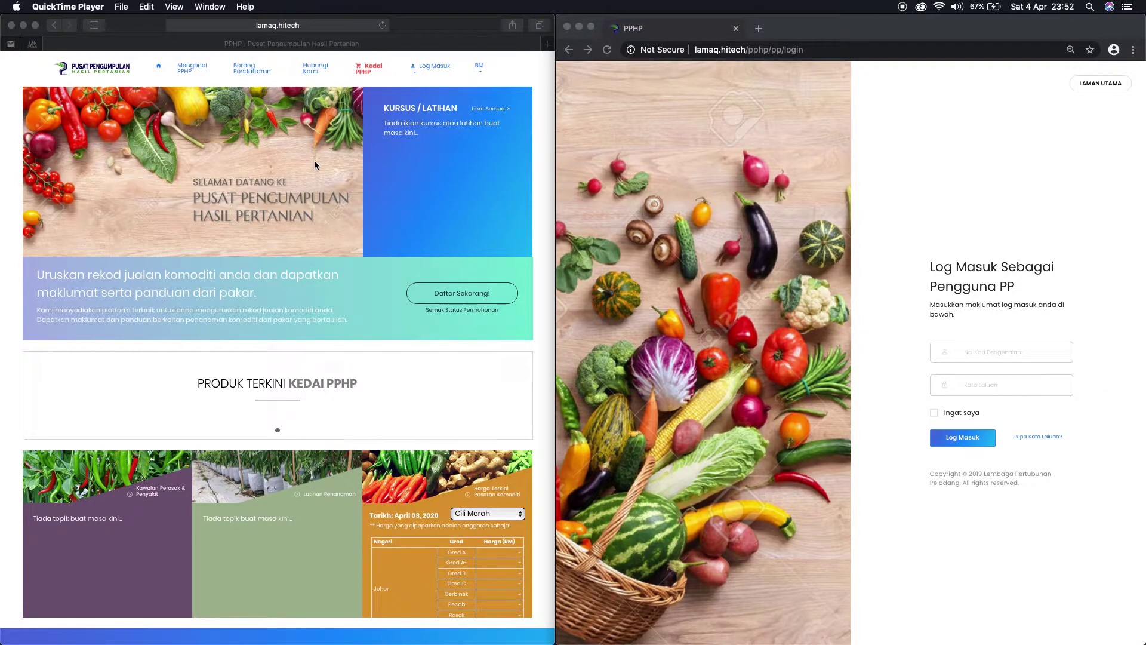
- Open the PPHP member registration form through Borang Pendaftaran, return to the home page, and reopen the form through Daftar Sekarang!
{"action": "left_click", "coordinate": [242, 68]}
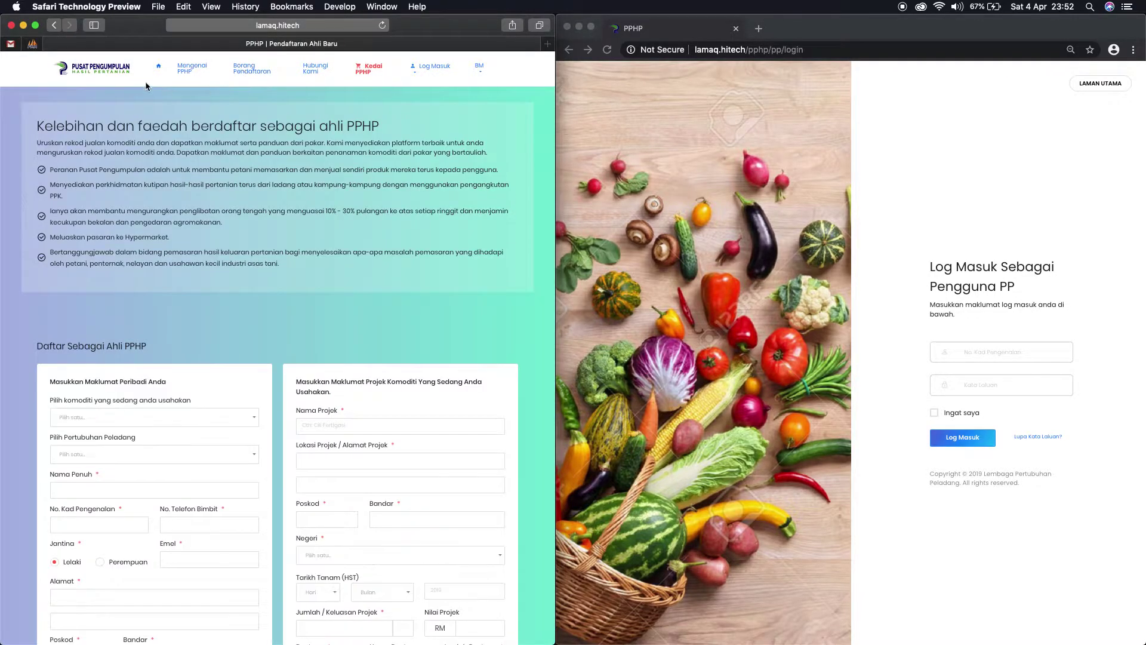
{"action": "left_click", "coordinate": [88, 70]}
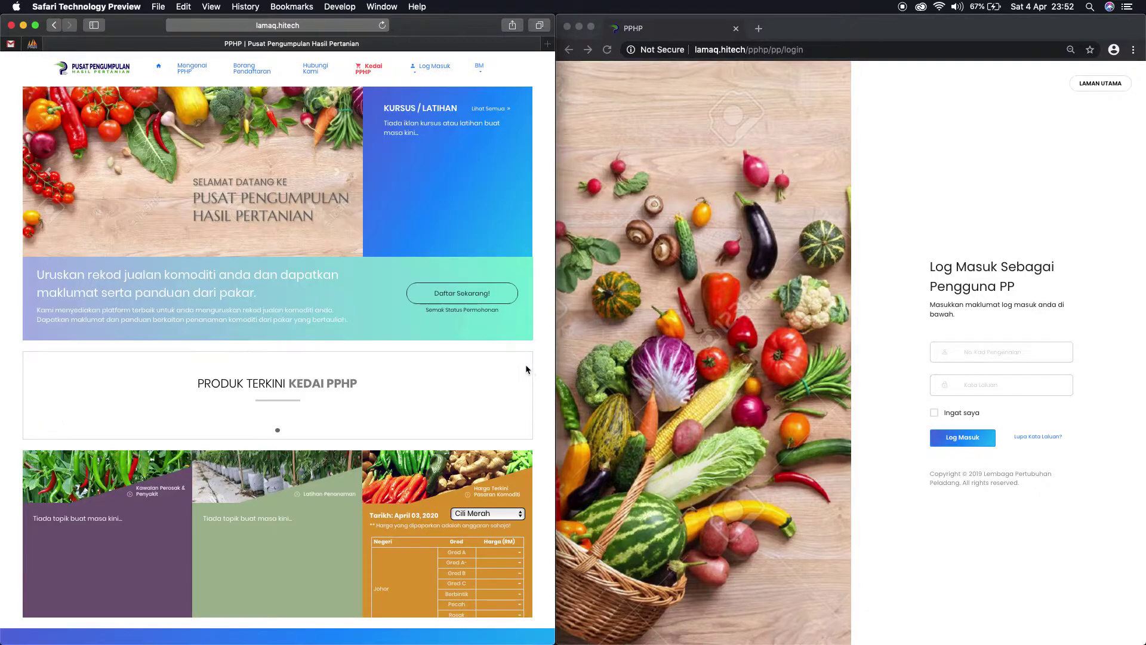
{"action": "left_click", "coordinate": [455, 294]}
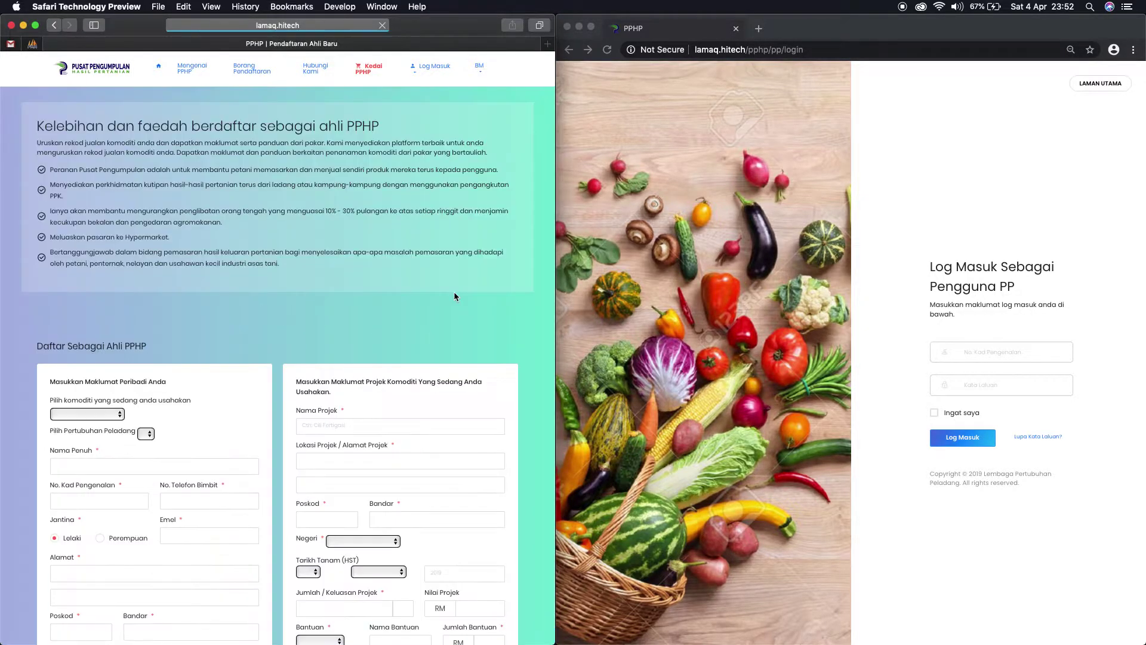
- In the registration form, choose Cili Merah as the commodity and Pertubuhan Peladang Kawasan Kuala Langat as the farmers' organization
{"action": "scroll", "coordinate": [365, 359], "scroll_direction": "down", "scroll_amount": 3}
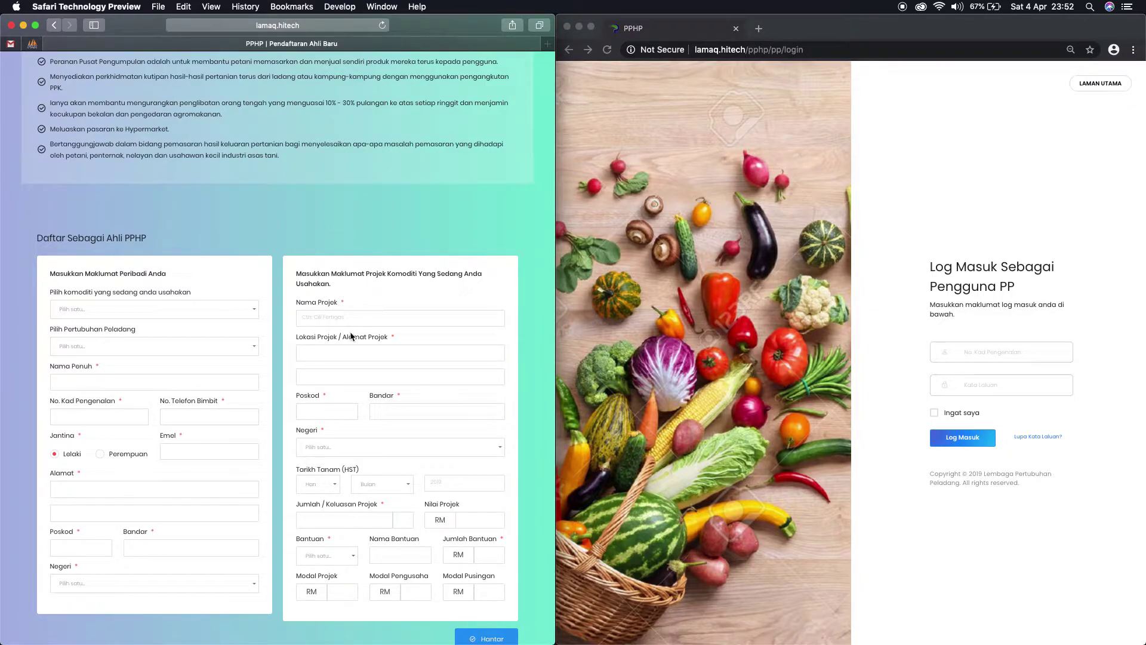
{"action": "left_click", "coordinate": [157, 308]}
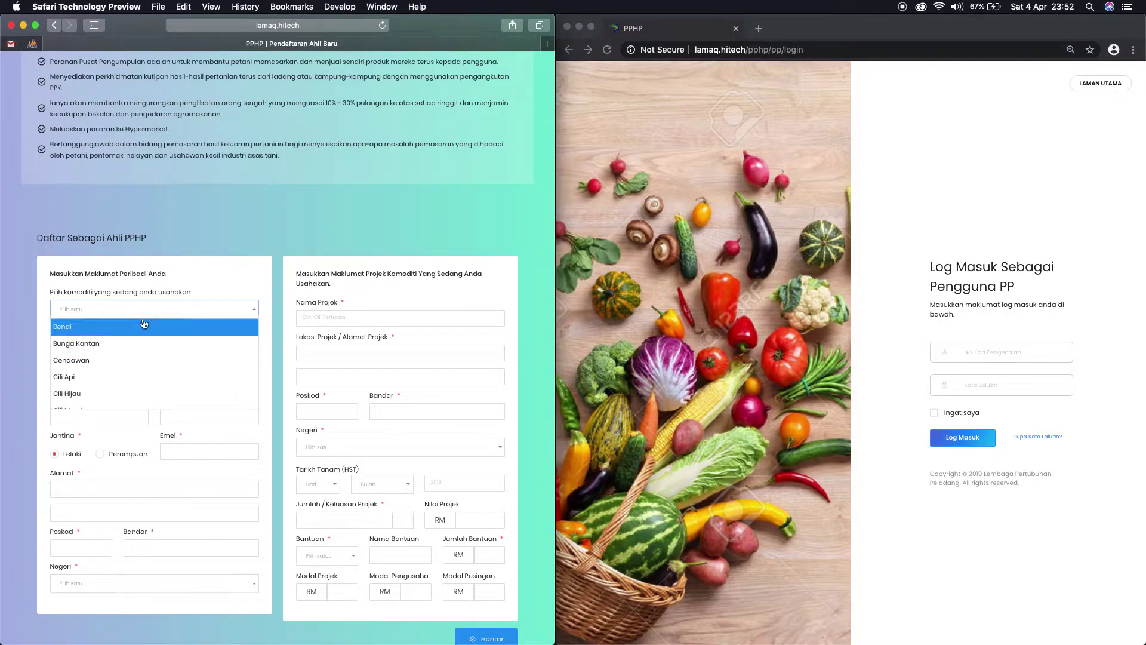
{"action": "scroll", "coordinate": [137, 359], "scroll_direction": "down", "scroll_amount": 5}
{"action": "scroll", "coordinate": [140, 353], "scroll_direction": "up", "scroll_amount": 3}
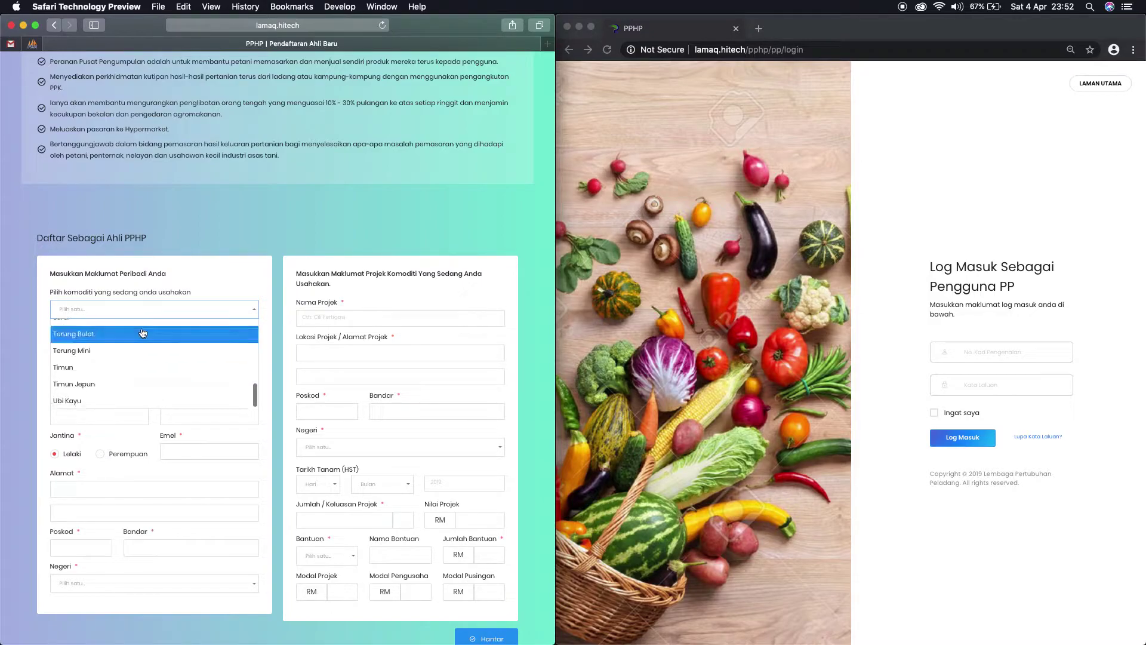
{"action": "left_click", "coordinate": [142, 331]}
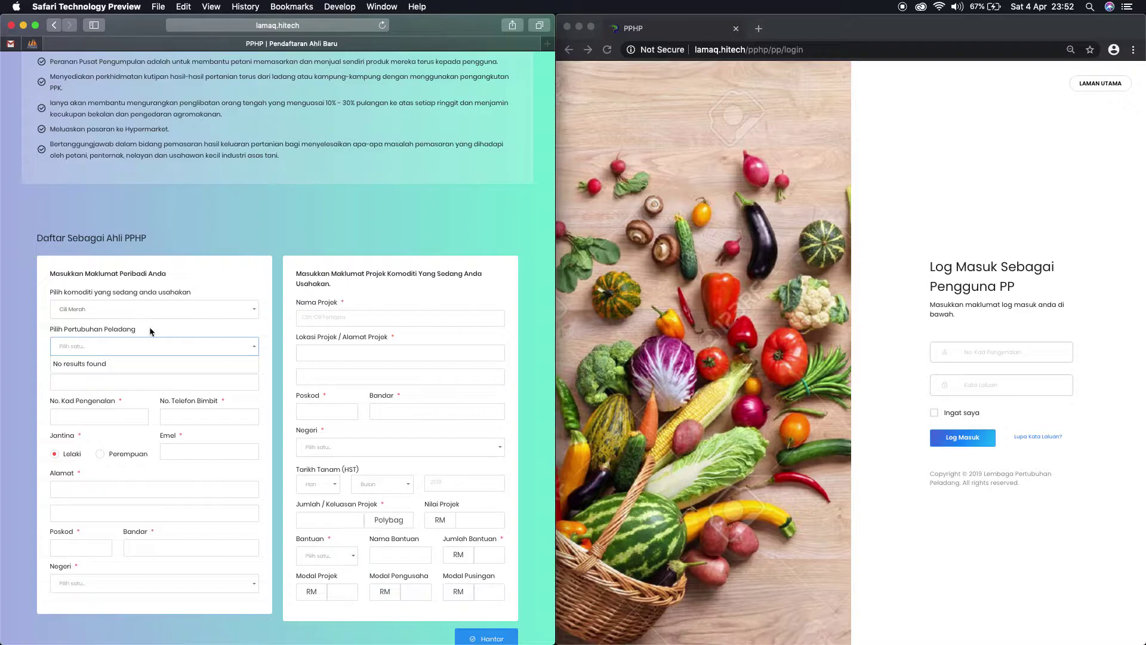
{"action": "left_click", "coordinate": [148, 356]}
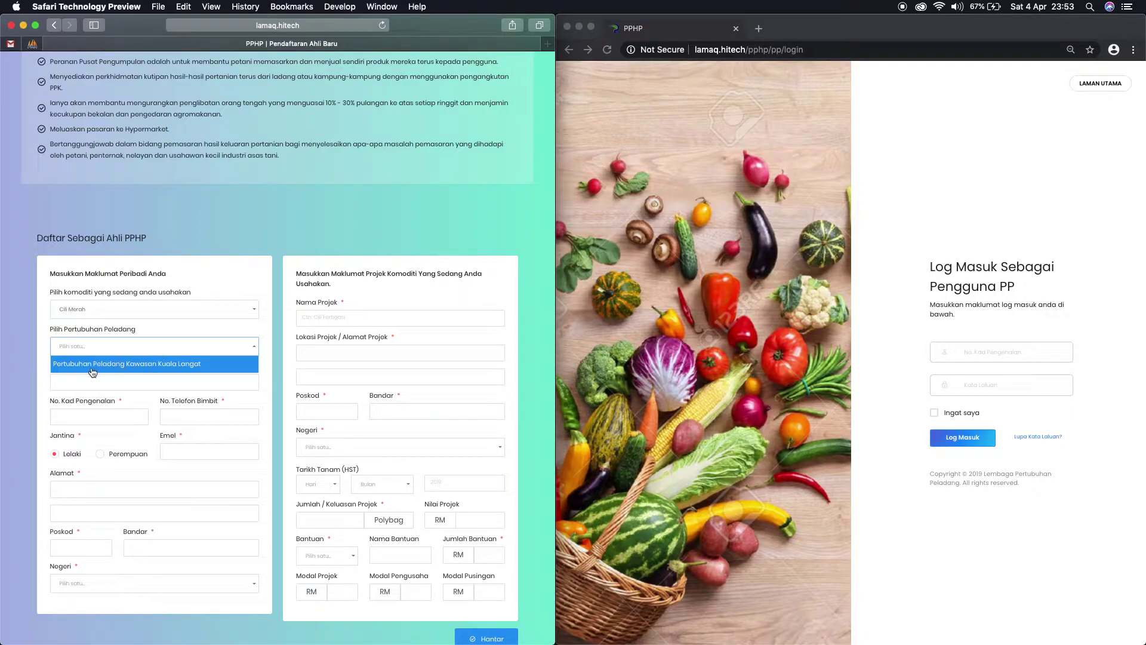
{"action": "left_click", "coordinate": [158, 365]}
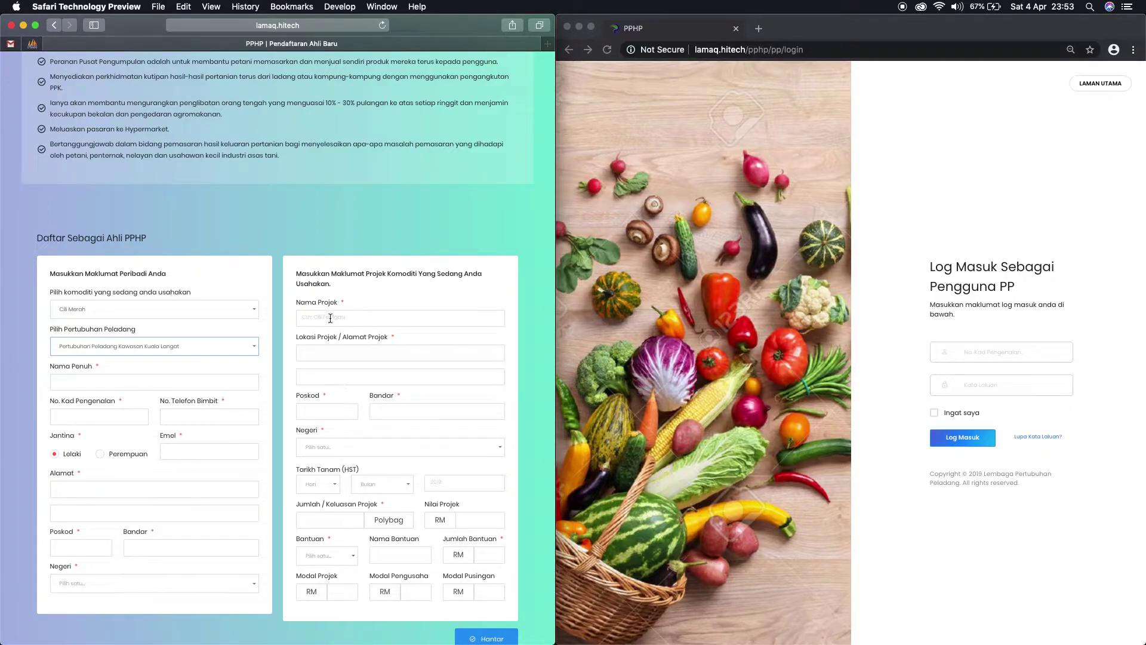
- Review the registration form's personal and project fields, including the farmers' organization choices, and return to the PPHP home page without submitting
{"action": "scroll", "coordinate": [328, 357], "scroll_direction": "down", "scroll_amount": 3}
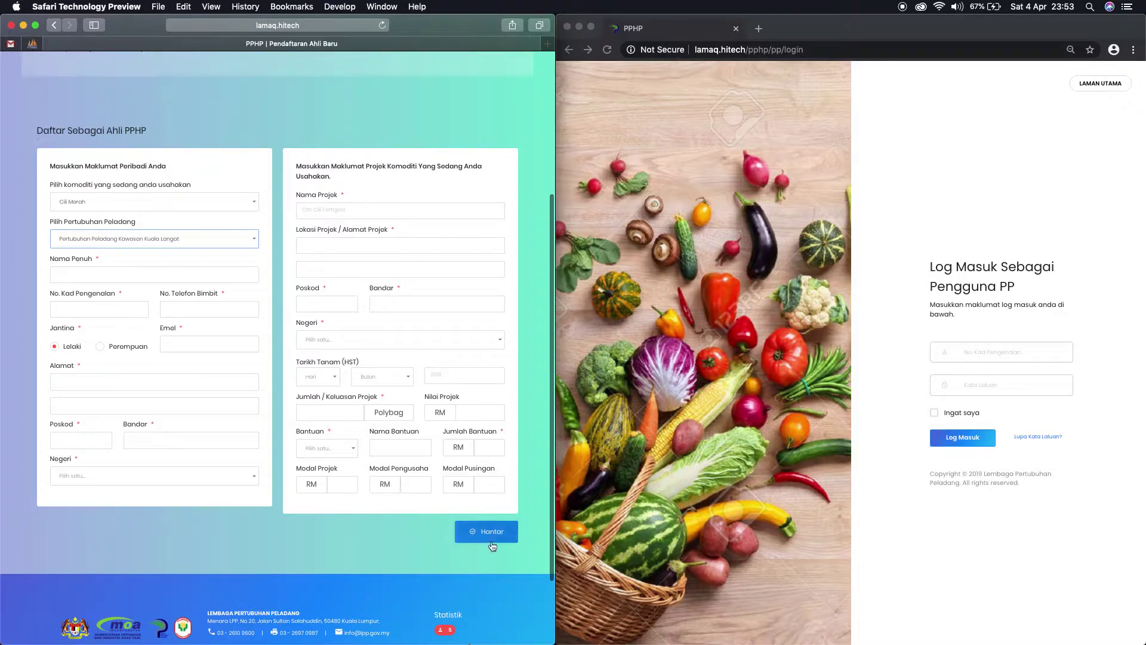
{"action": "scroll", "coordinate": [394, 469], "scroll_direction": "up", "scroll_amount": 2}
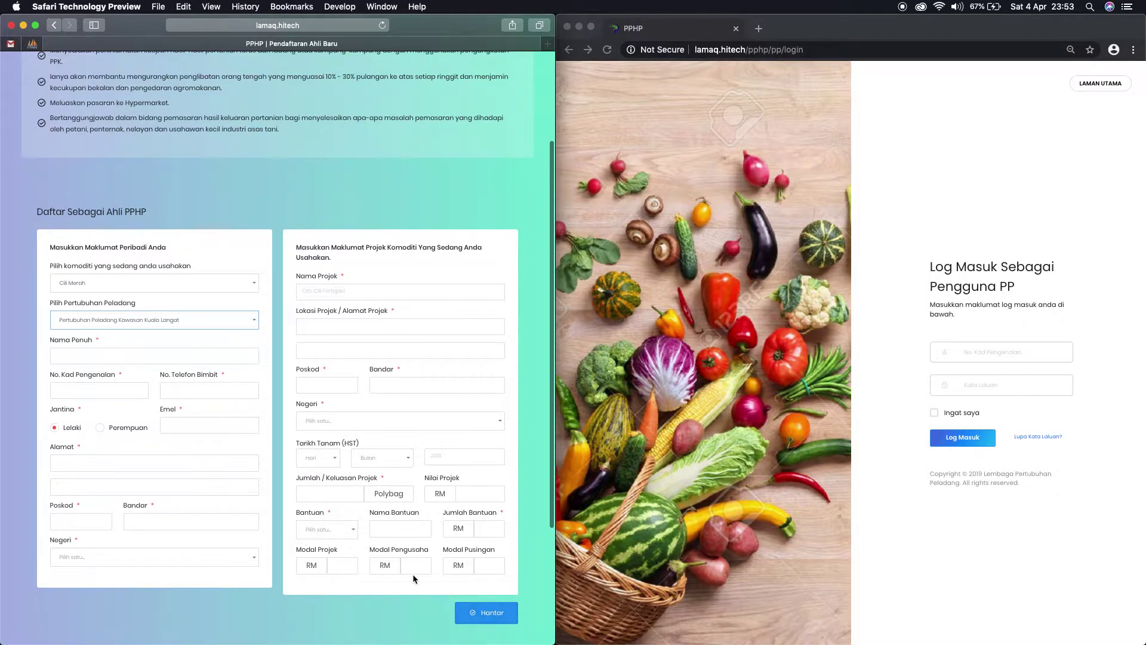
{"action": "scroll", "coordinate": [412, 579], "scroll_direction": "up", "scroll_amount": 1}
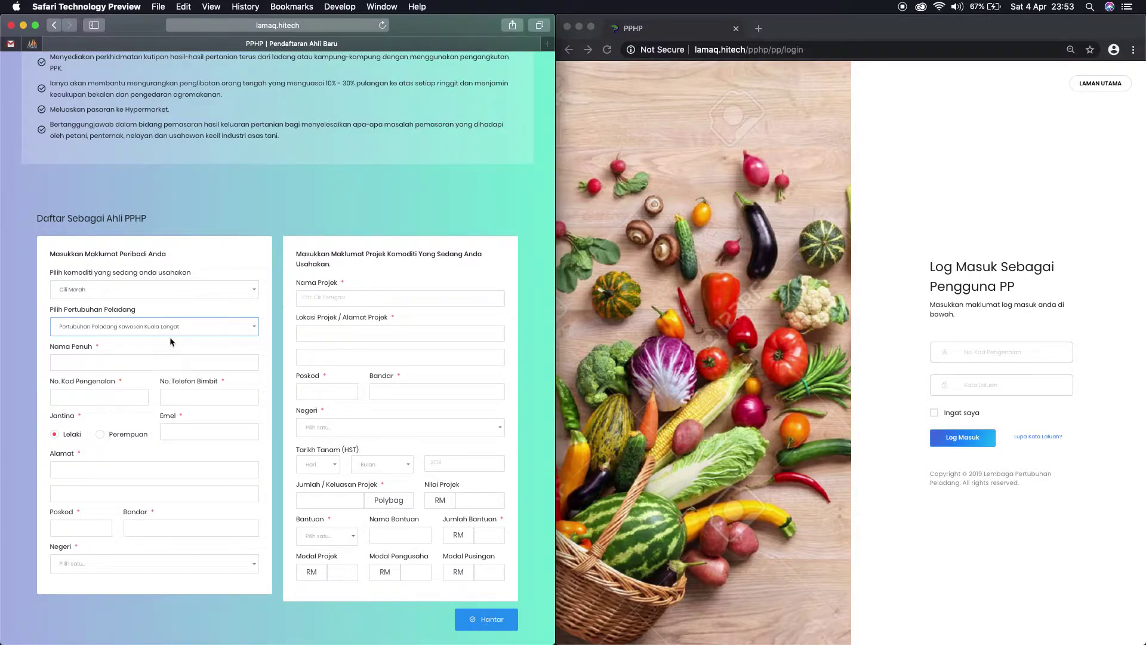
{"action": "left_click", "coordinate": [192, 329]}
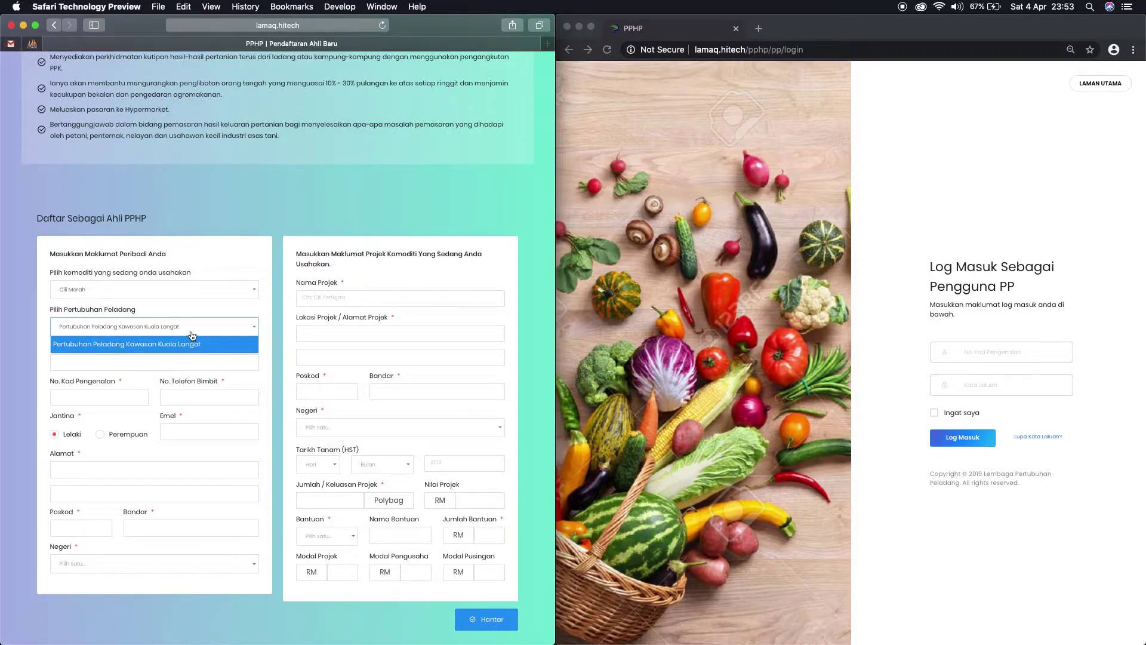
{"action": "left_click", "coordinate": [281, 310]}
{"action": "scroll", "coordinate": [262, 349], "scroll_direction": "up", "scroll_amount": 1}
{"action": "scroll", "coordinate": [263, 353], "scroll_direction": "up", "scroll_amount": 4}
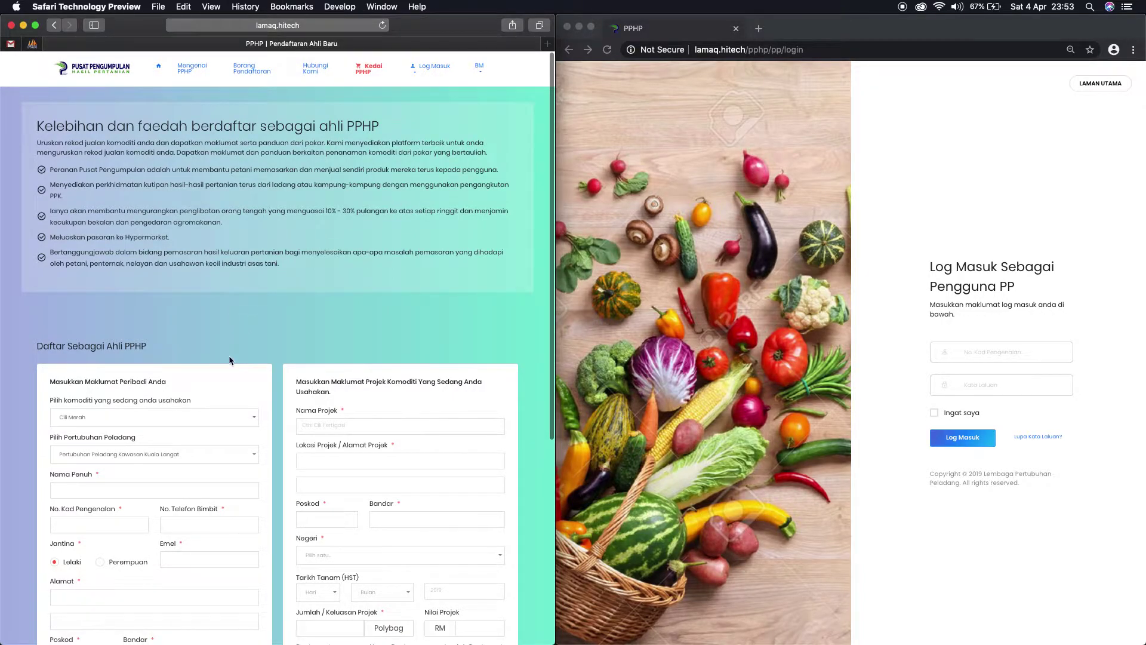
{"action": "scroll", "coordinate": [232, 357], "scroll_direction": "down", "scroll_amount": 4}
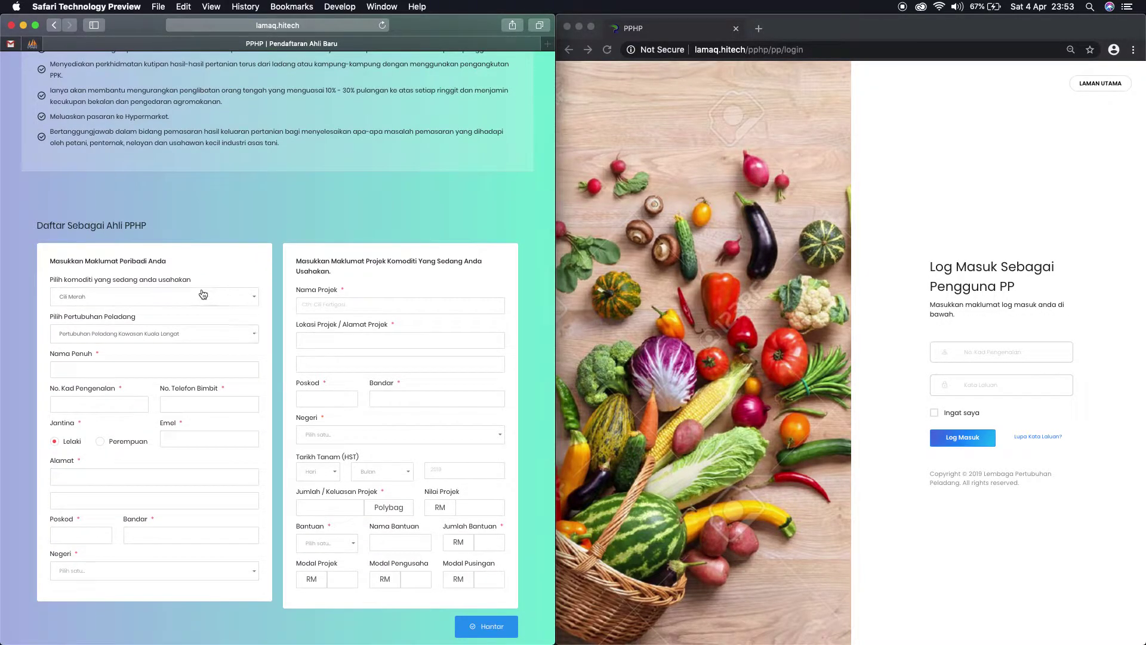
{"action": "scroll", "coordinate": [178, 443], "scroll_direction": "up", "scroll_amount": 4}
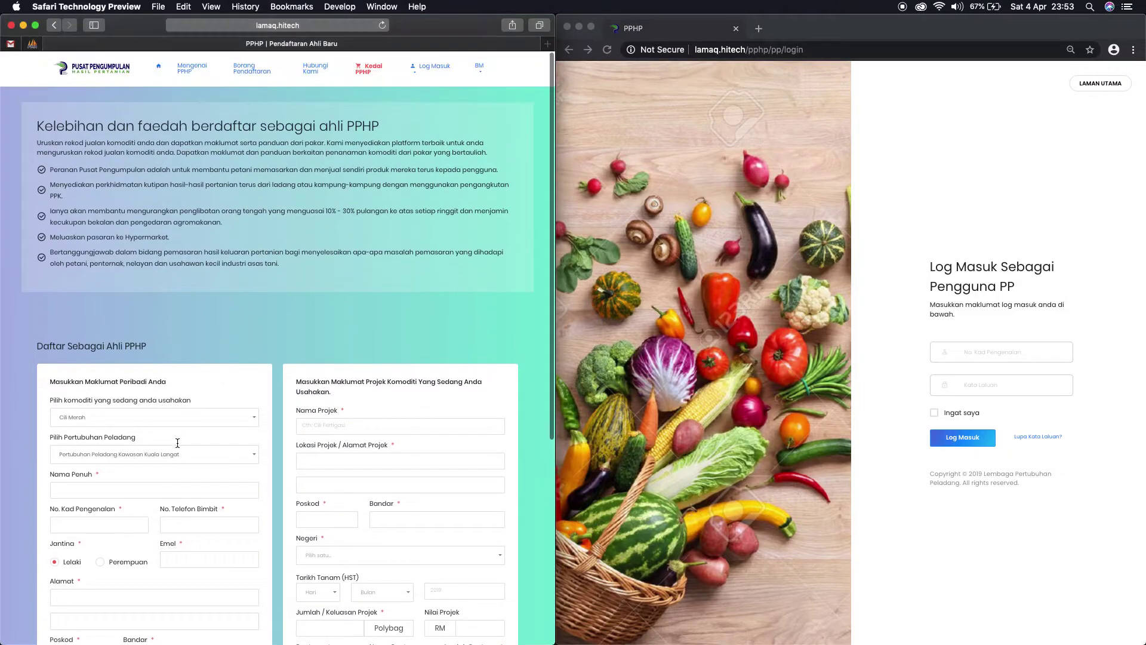
{"action": "left_click", "coordinate": [104, 71]}
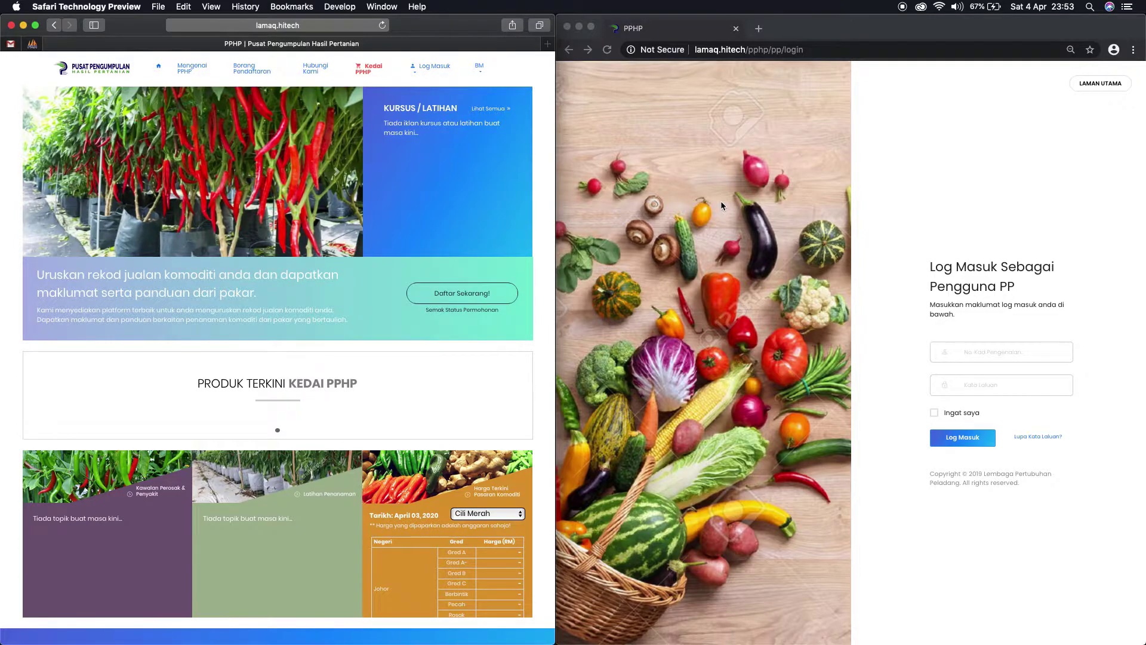
- Switch to Chrome and log in as a PP user with the identity card number and account password
{"action": "left_click", "coordinate": [995, 148]}
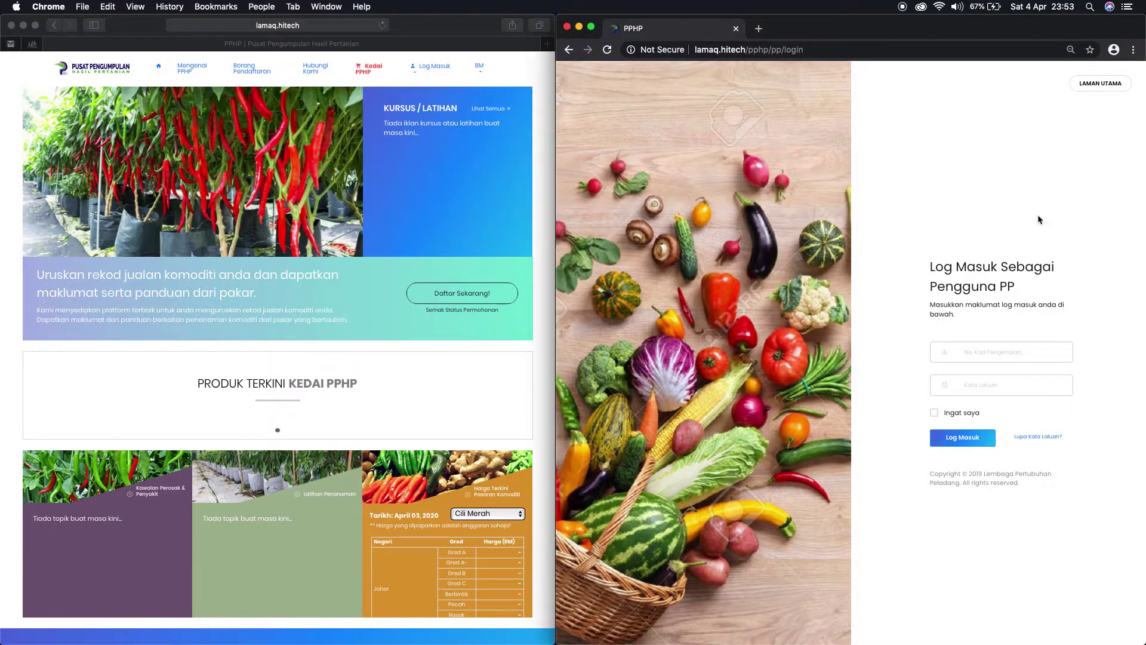
{"action": "left_click", "coordinate": [987, 347]}
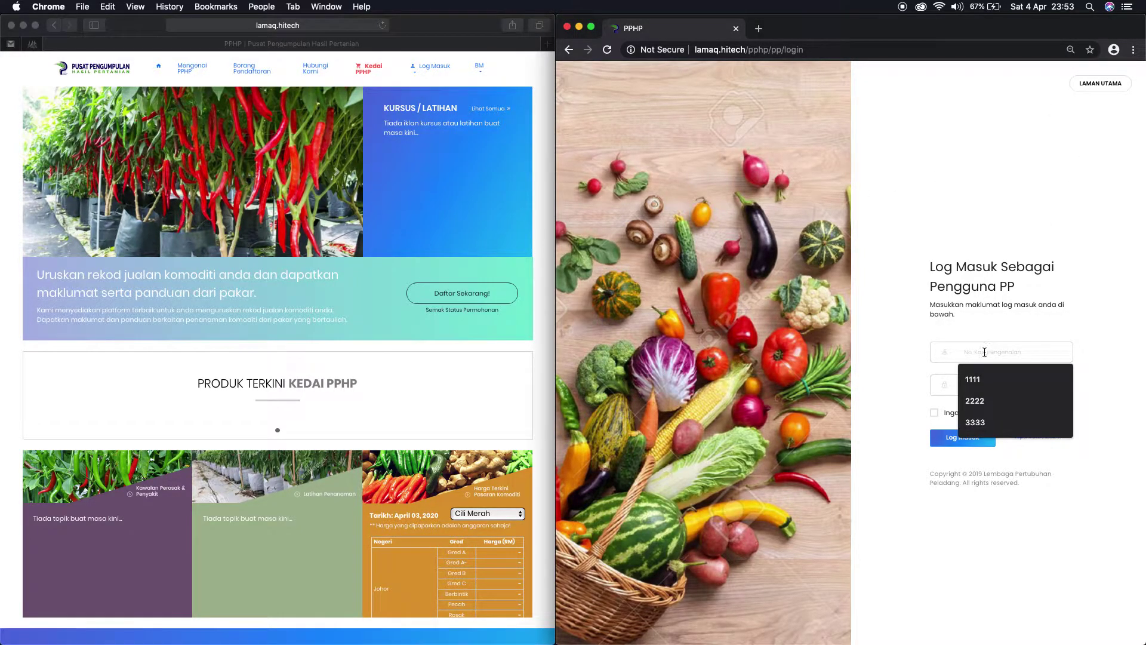
{"action": "type", "text": "2222"}
{"action": "key", "text": "Tab"}
{"action": "type", "text": "222"}
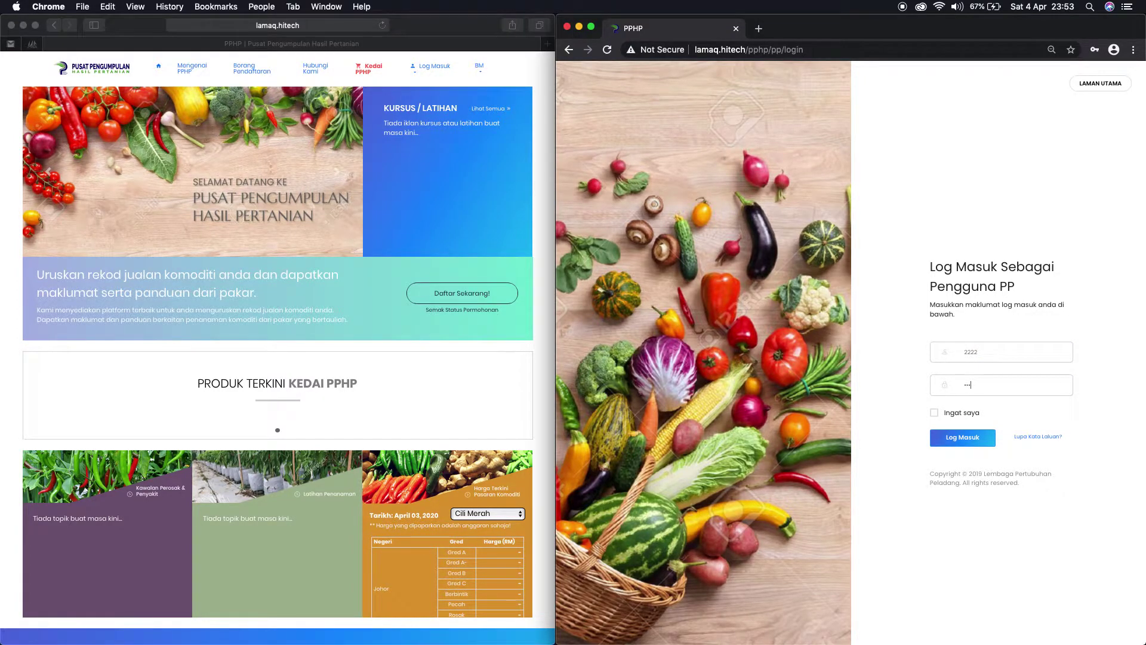
{"action": "type", "text": "22222"}
{"action": "left_click", "coordinate": [971, 440]}
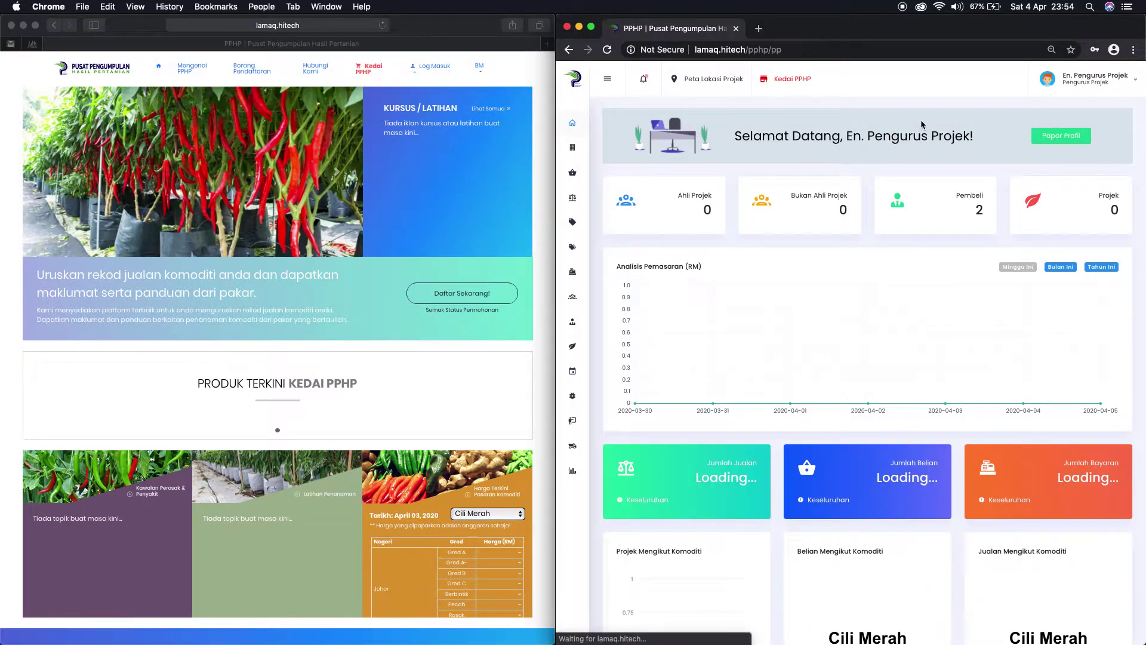
- Check the dashboard notifications for the new non-member registration that needs approval
{"action": "left_click", "coordinate": [643, 80]}
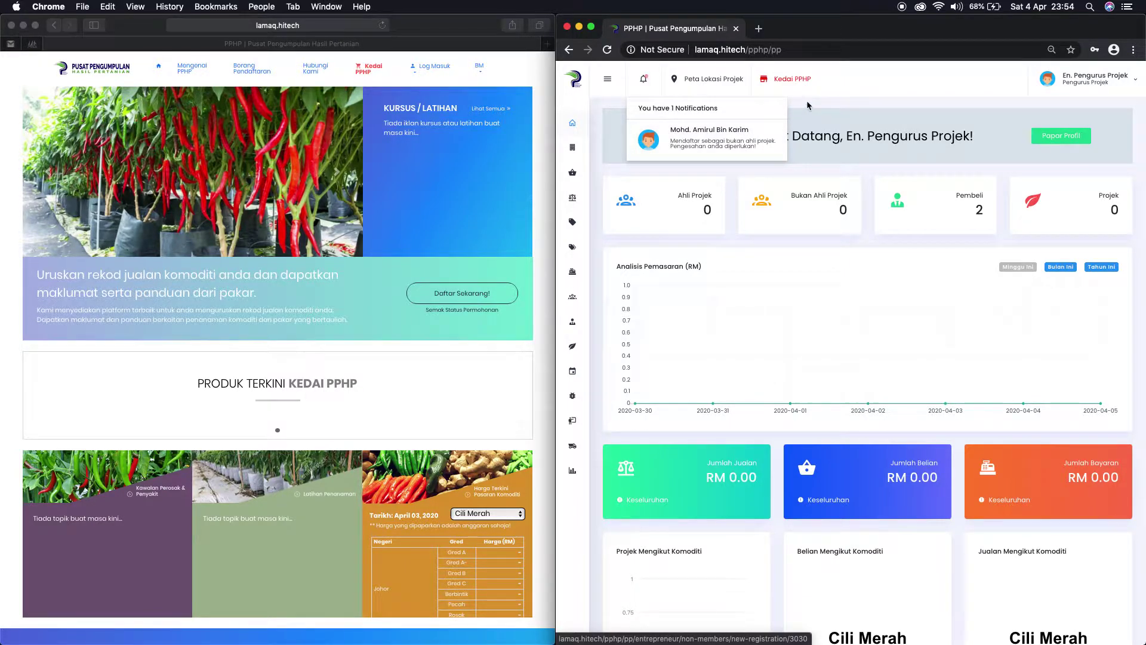
{"action": "left_click", "coordinate": [645, 78]}
{"action": "left_click", "coordinate": [647, 80]}
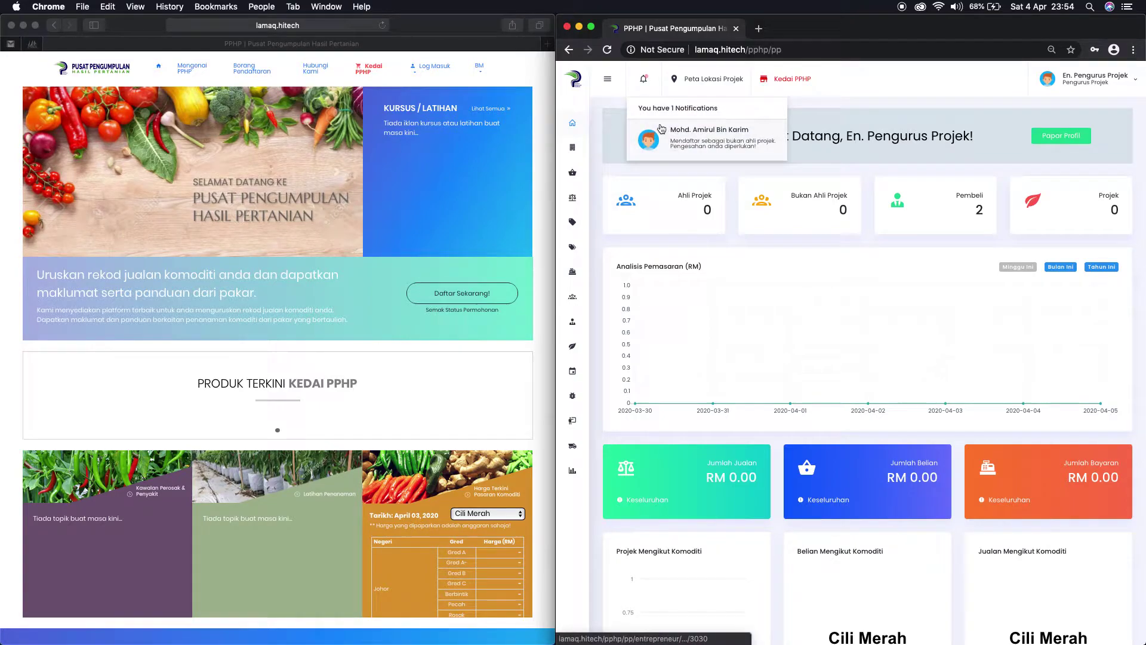
- Go to the Bukan Ahli Projek list under Pengusaha and open the pending applicant's registration record
{"action": "left_click", "coordinate": [612, 80]}
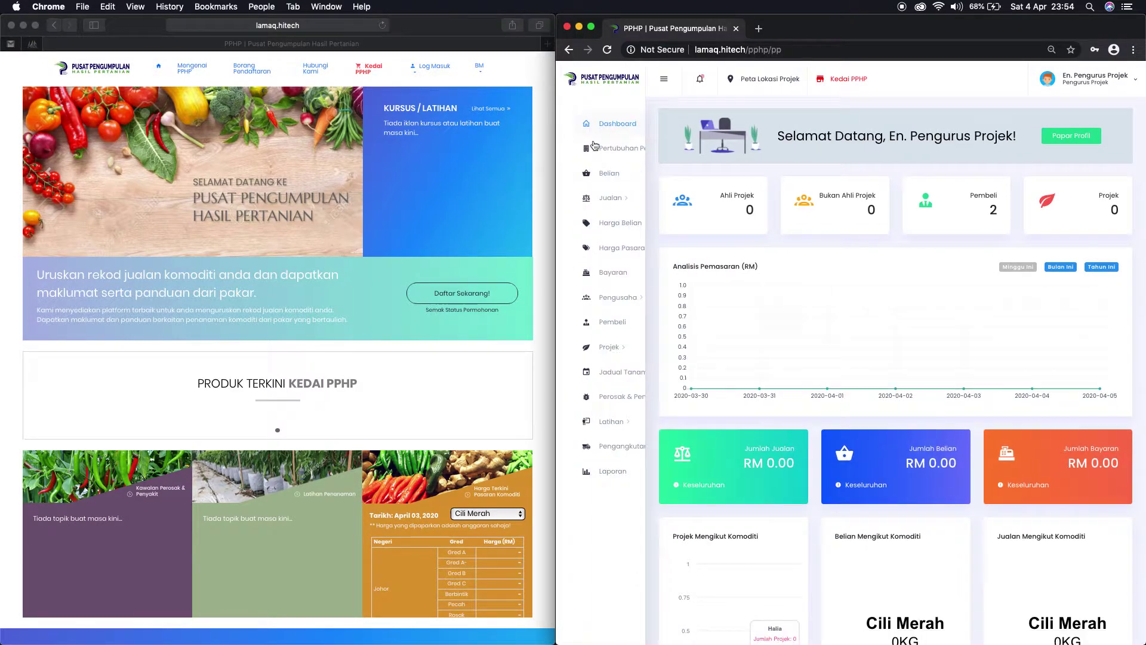
{"action": "left_click", "coordinate": [625, 303]}
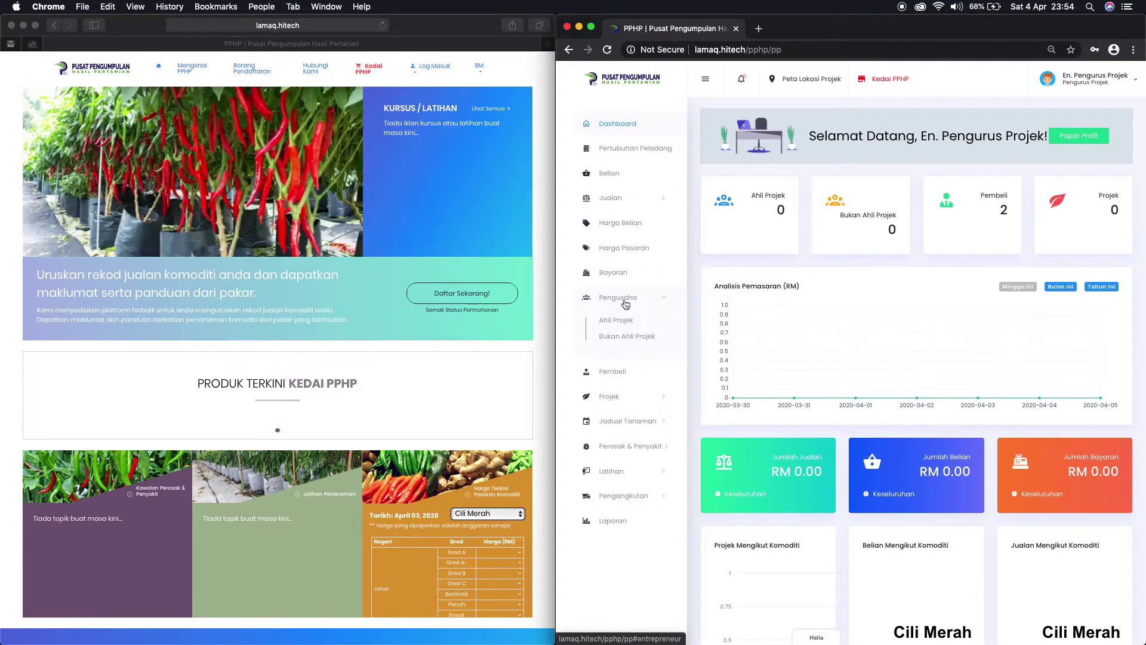
{"action": "left_click", "coordinate": [624, 338]}
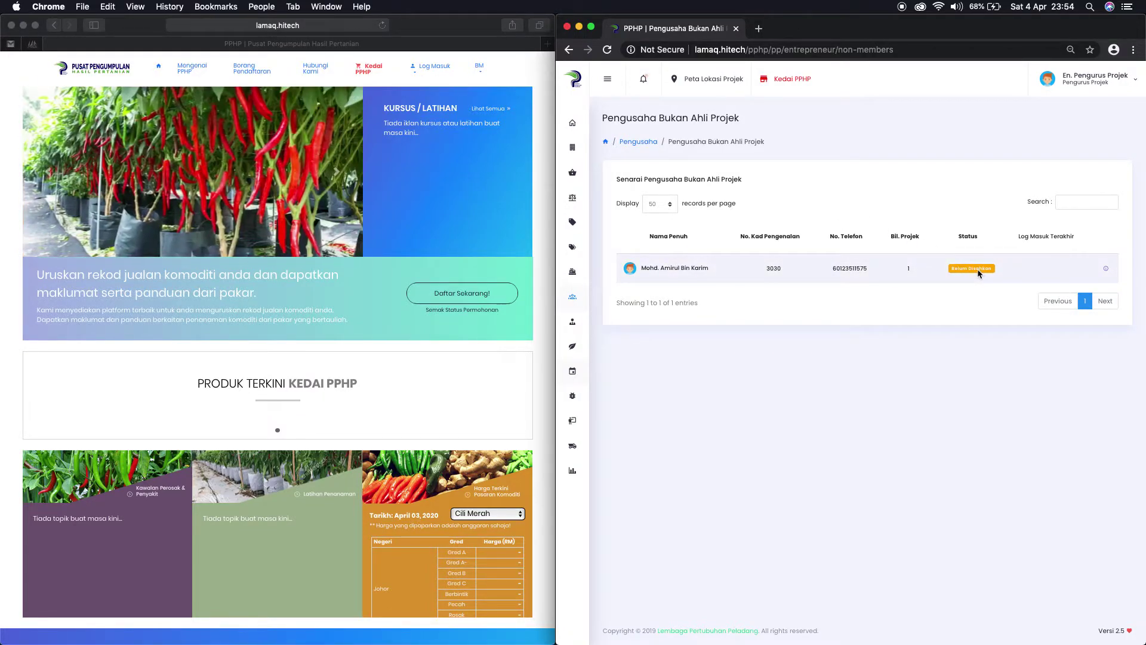
{"action": "left_click", "coordinate": [731, 273]}
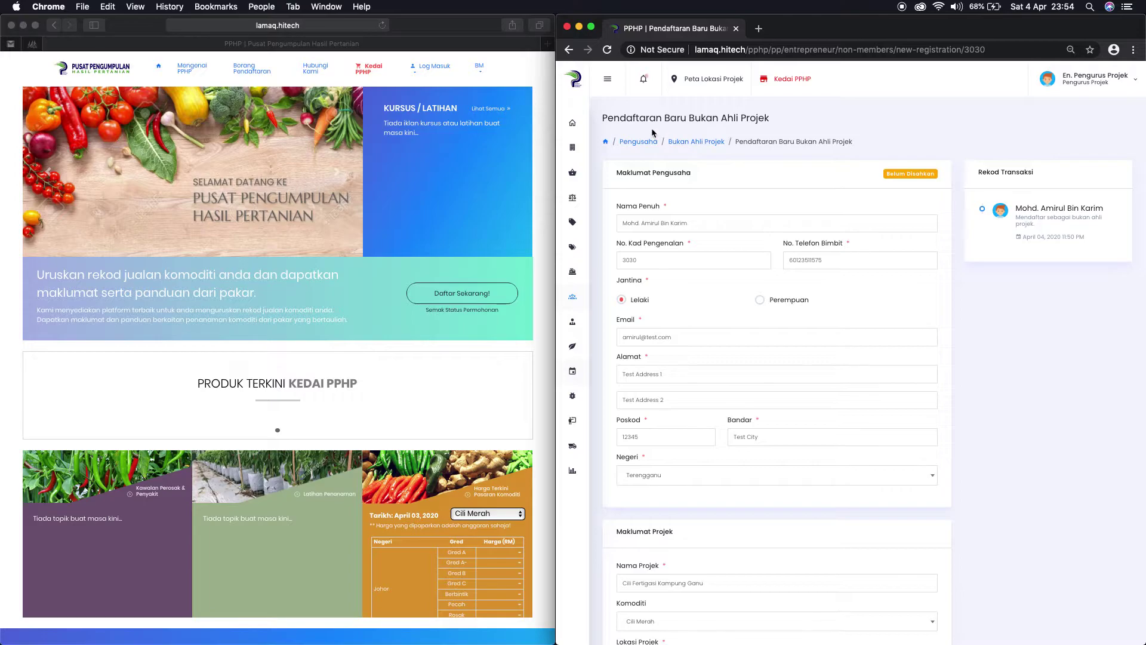
- Return to the dashboard and open the applicant's new registration from its notification
{"action": "left_click", "coordinate": [599, 81]}
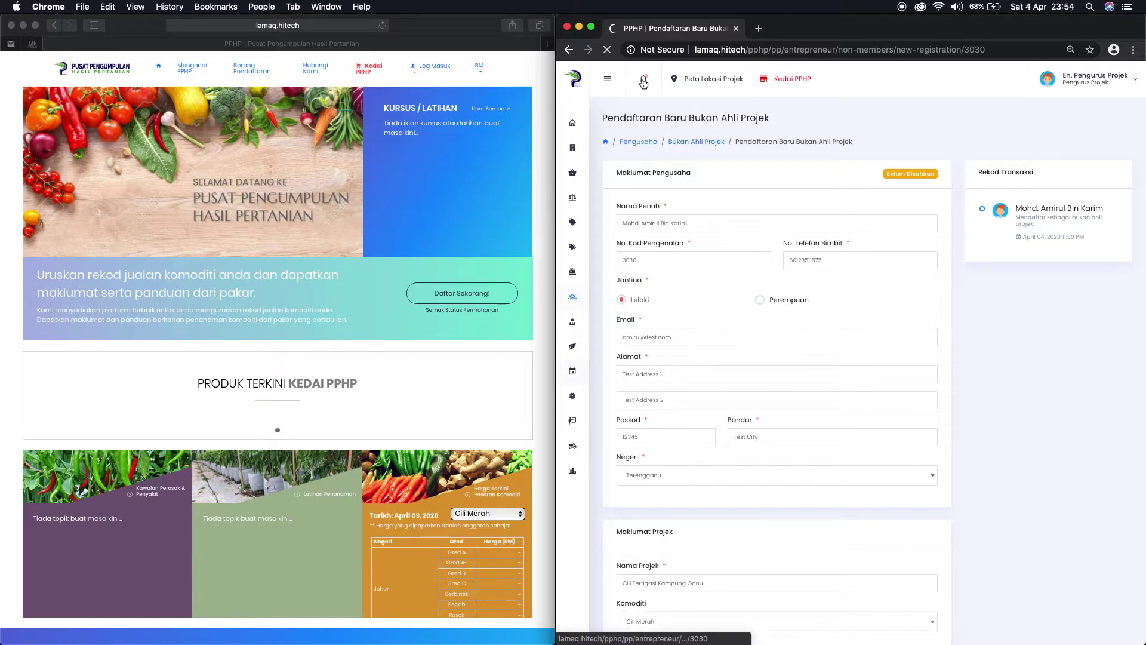
{"action": "left_click", "coordinate": [644, 80]}
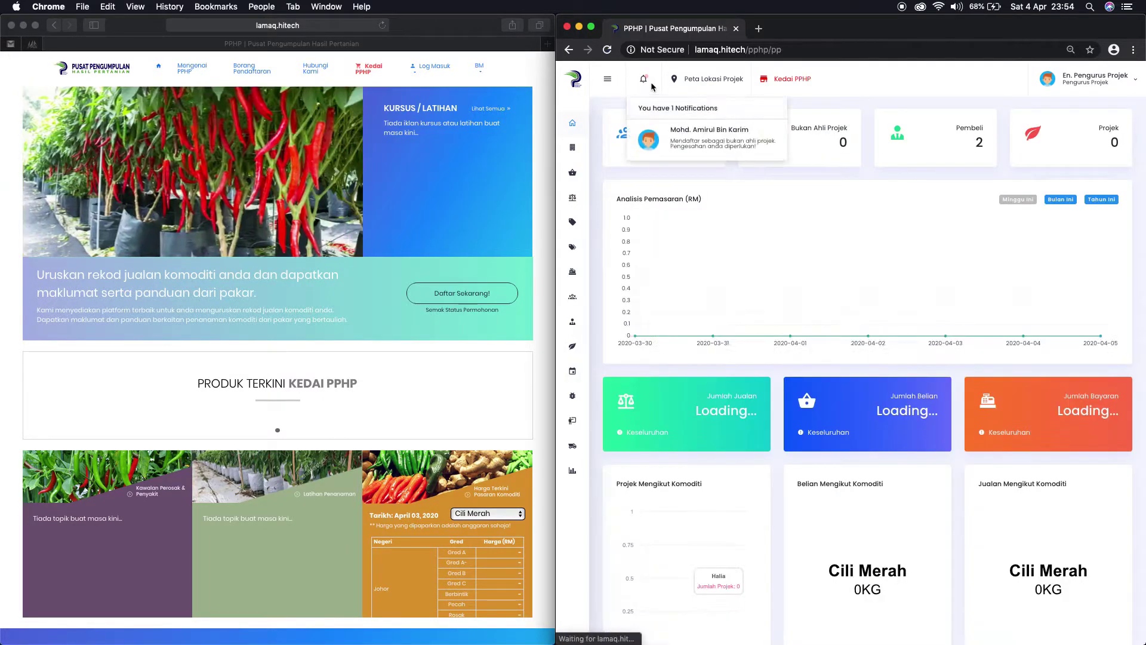
{"action": "left_click", "coordinate": [703, 137]}
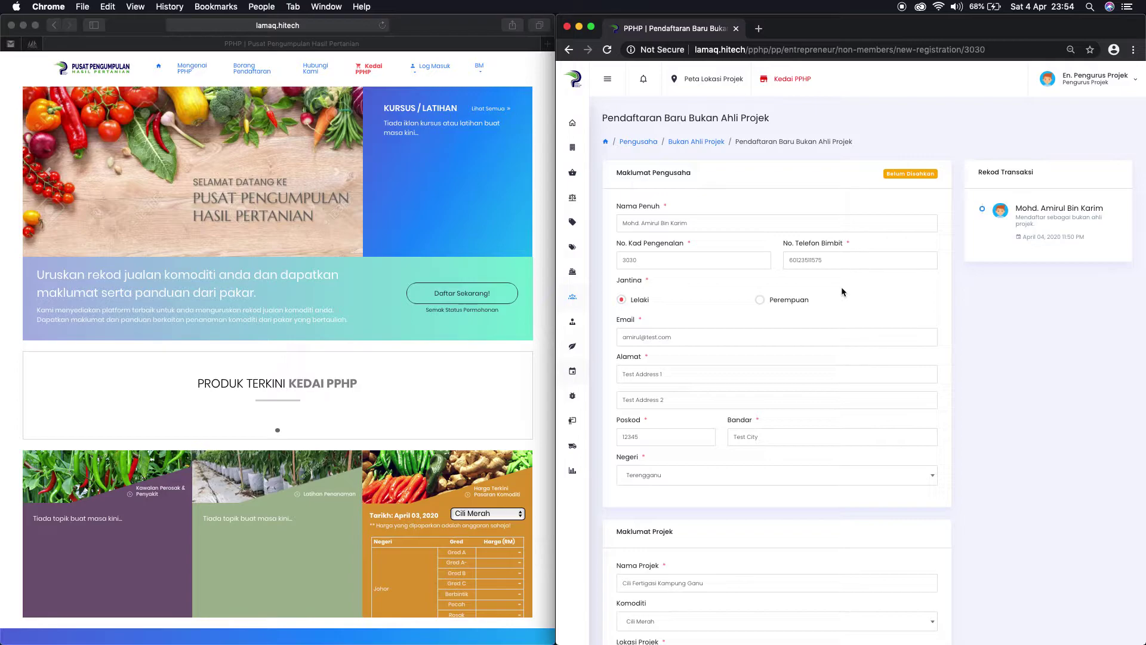
- Review the applicant's Maklumat Pengusaha and Maklumat Projek sections through to the Tolak and Sahkan options, then recheck the full name
{"action": "scroll", "coordinate": [752, 282], "scroll_direction": "down", "scroll_amount": 10}
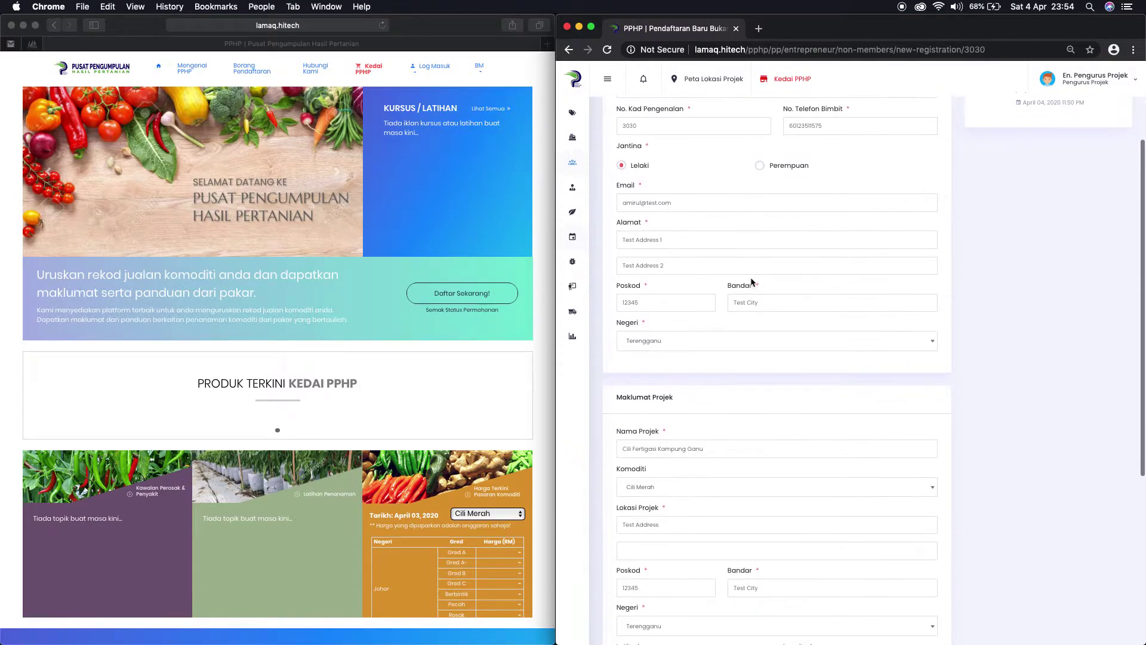
{"action": "scroll", "coordinate": [752, 278], "scroll_direction": "down", "scroll_amount": 1}
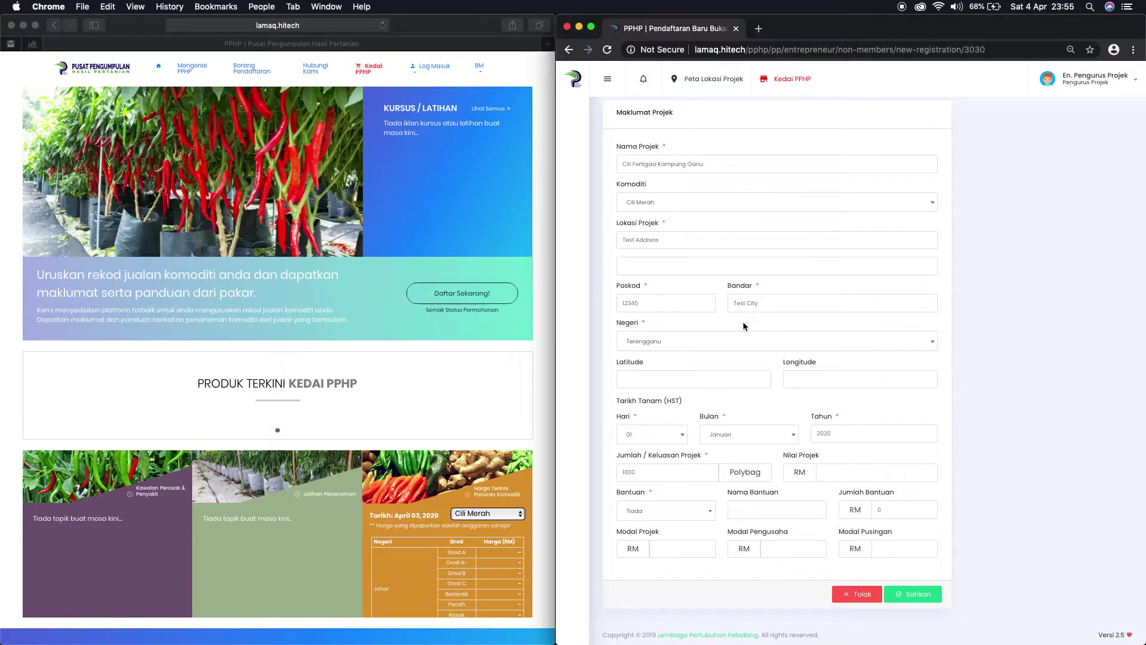
{"action": "scroll", "coordinate": [743, 321], "scroll_direction": "up", "scroll_amount": 6}
{"action": "scroll", "coordinate": [744, 322], "scroll_direction": "up", "scroll_amount": 2}
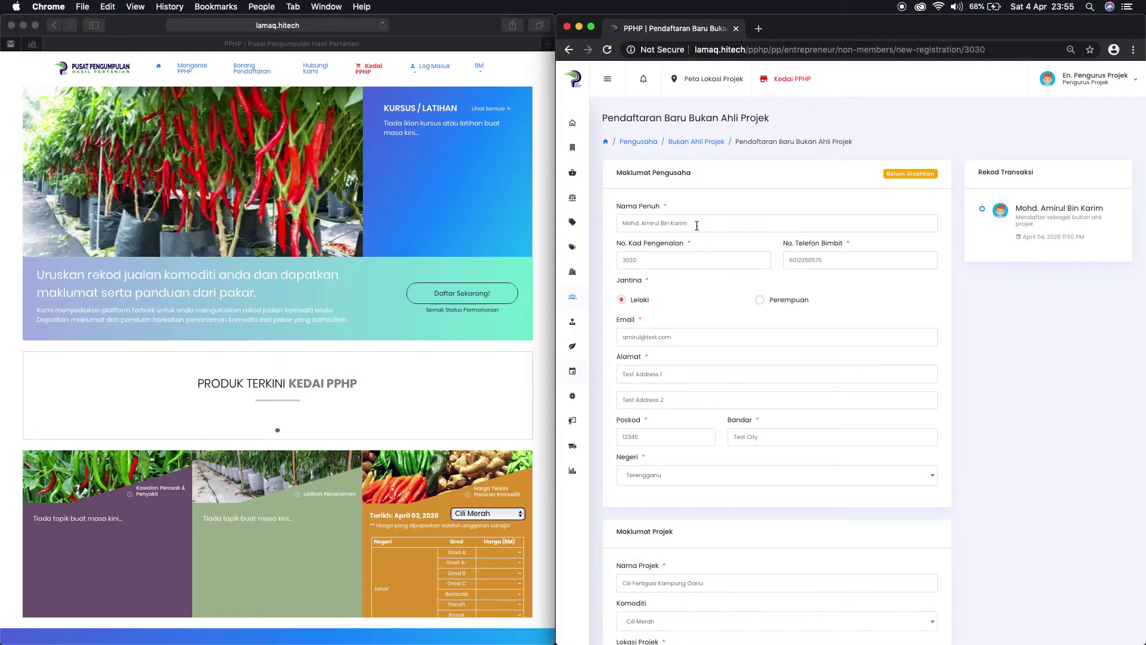
{"action": "left_click_drag", "start_coordinate": [697, 224], "coordinate": [618, 223]}
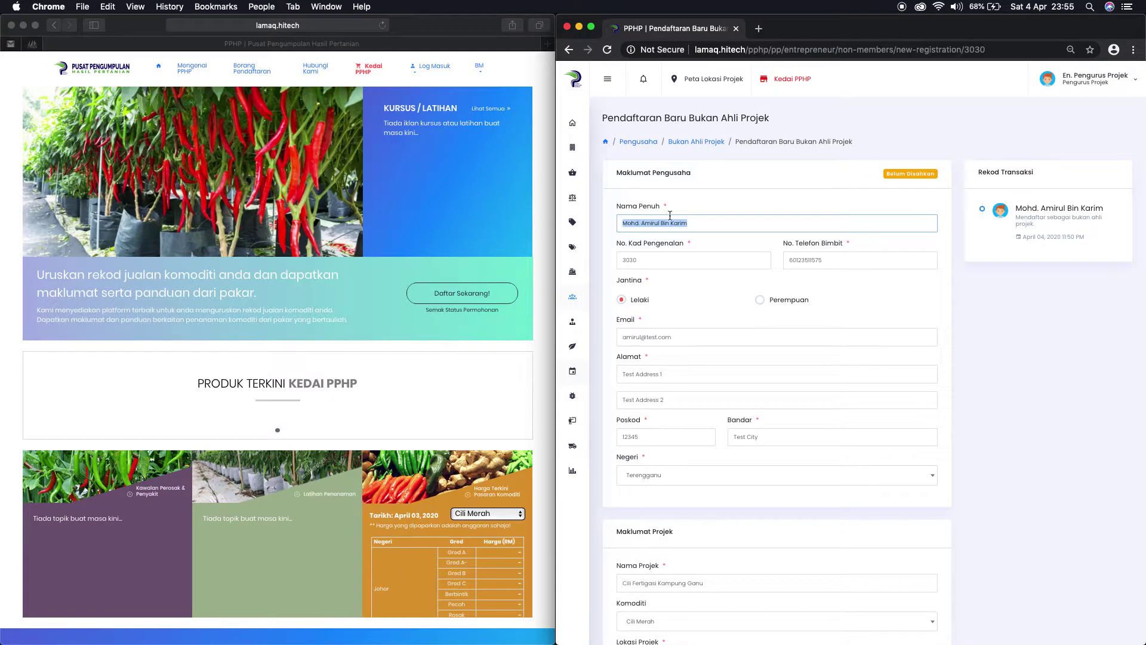
{"action": "left_click", "coordinate": [717, 209]}
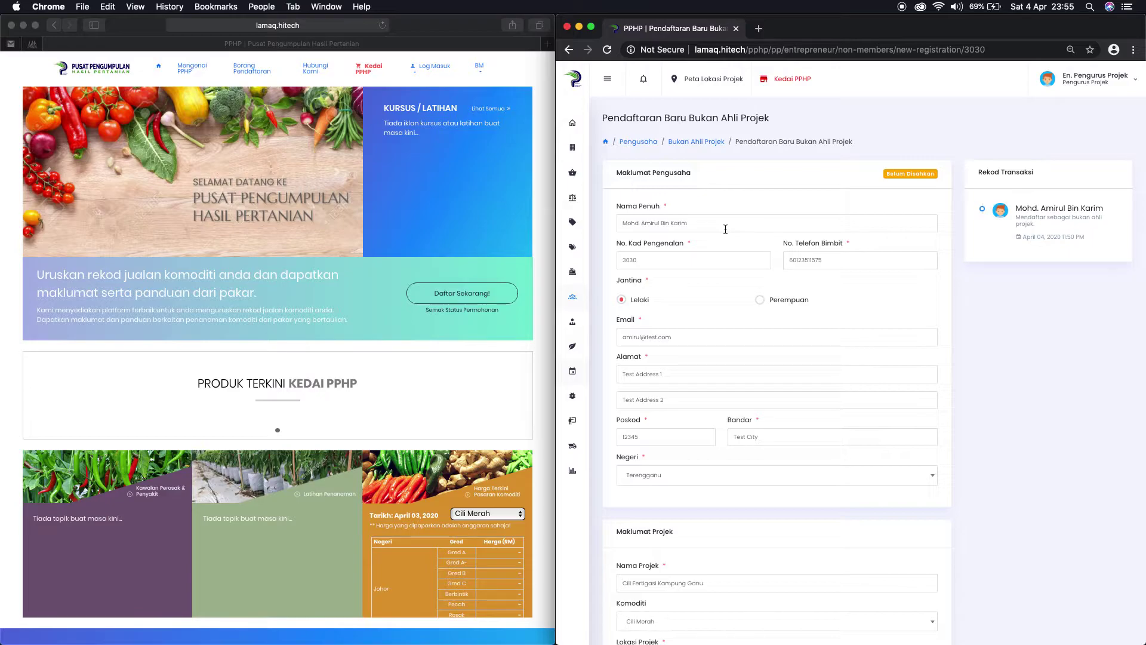
- Recheck the applicant's full name and review the Maklumat Pengusaha and Maklumat Projek sections through to the Tolak and Sahkan options
{"action": "left_click_drag", "start_coordinate": [722, 228], "coordinate": [630, 227]}
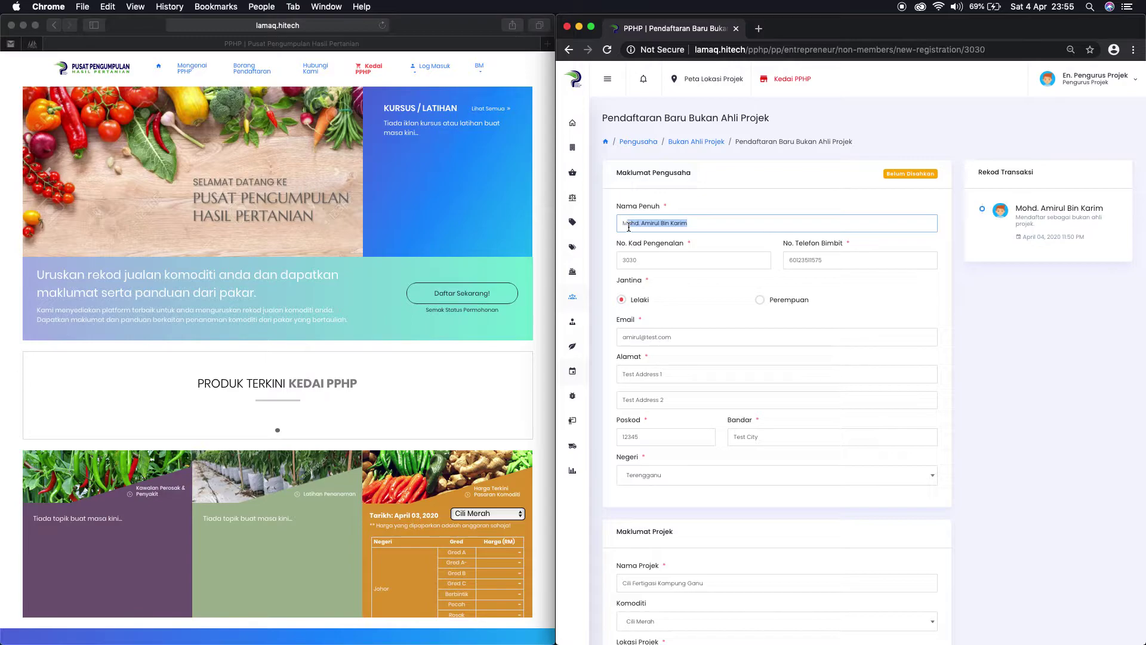
{"action": "left_click", "coordinate": [692, 225]}
{"action": "triple_click", "coordinate": [678, 224]}
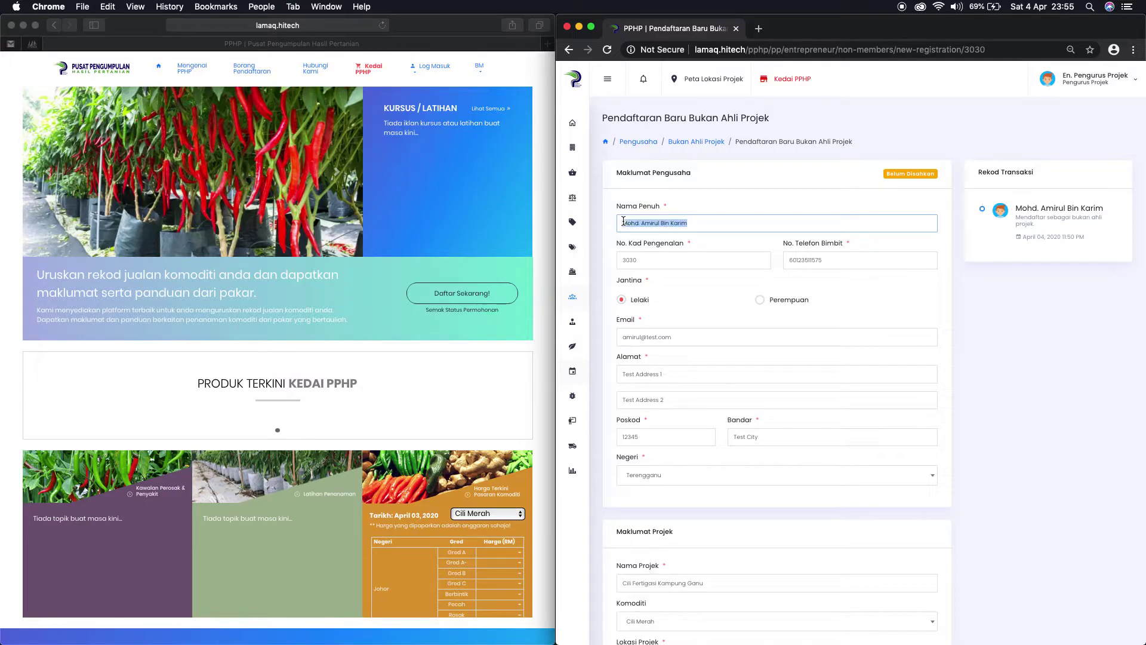
{"action": "left_click", "coordinate": [610, 233]}
{"action": "scroll", "coordinate": [650, 290], "scroll_direction": "down", "scroll_amount": 5}
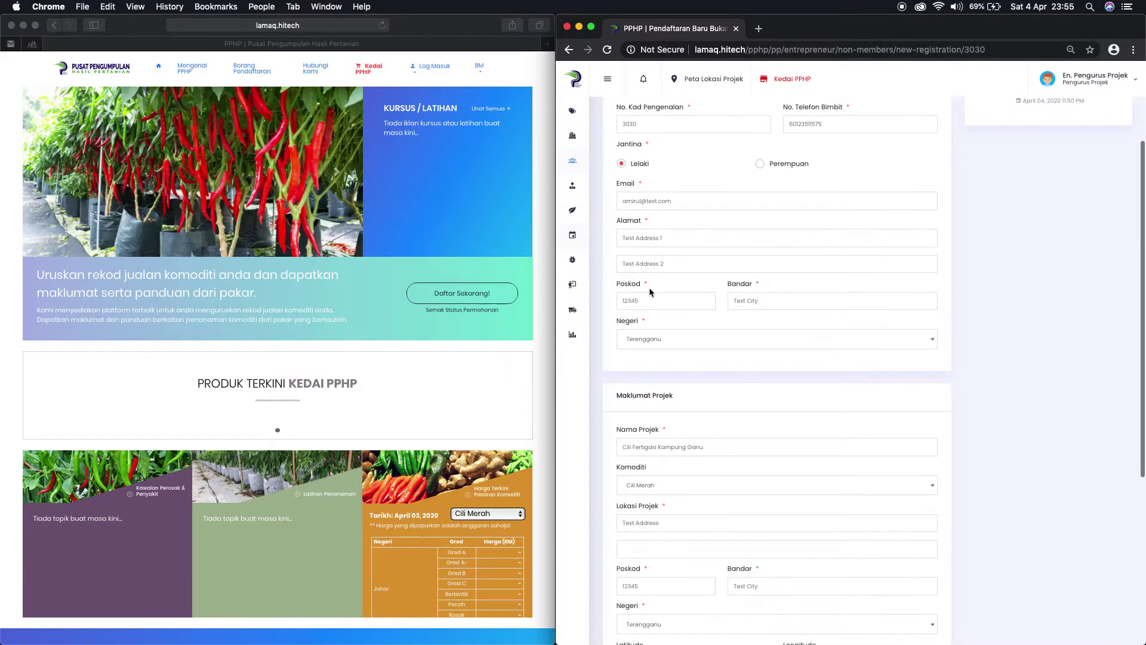
{"action": "scroll", "coordinate": [726, 356], "scroll_direction": "down", "scroll_amount": 2}
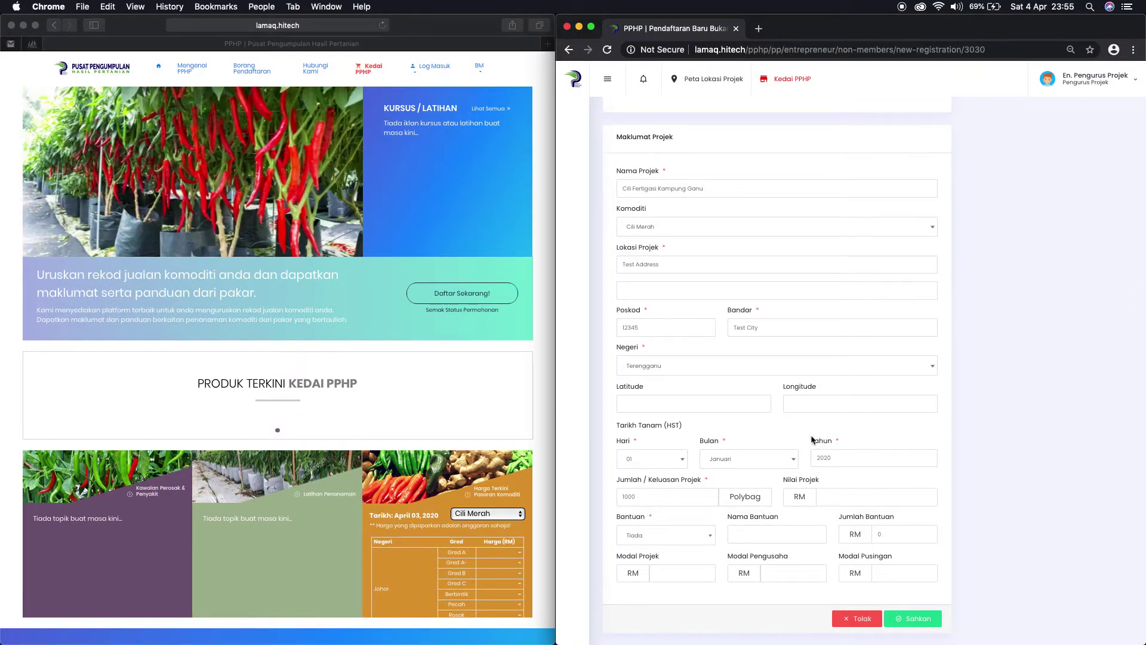
{"action": "scroll", "coordinate": [745, 376], "scroll_direction": "up", "scroll_amount": 1}
{"action": "scroll", "coordinate": [751, 438], "scroll_direction": "up", "scroll_amount": 5}
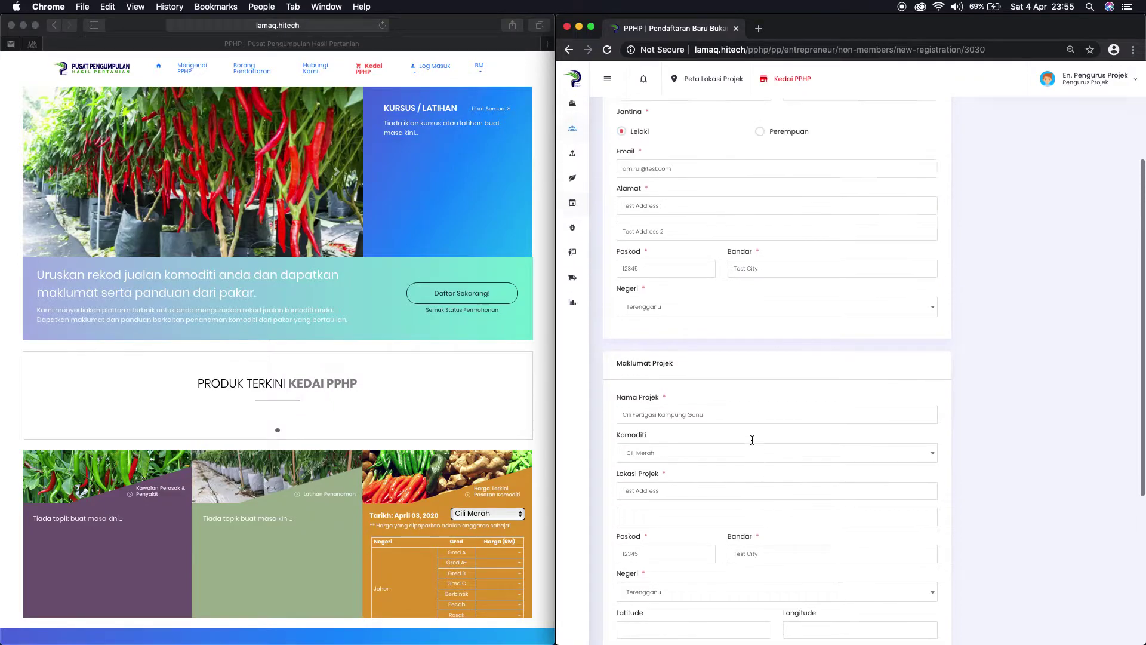
{"action": "scroll", "coordinate": [751, 438], "scroll_direction": "up", "scroll_amount": 2}
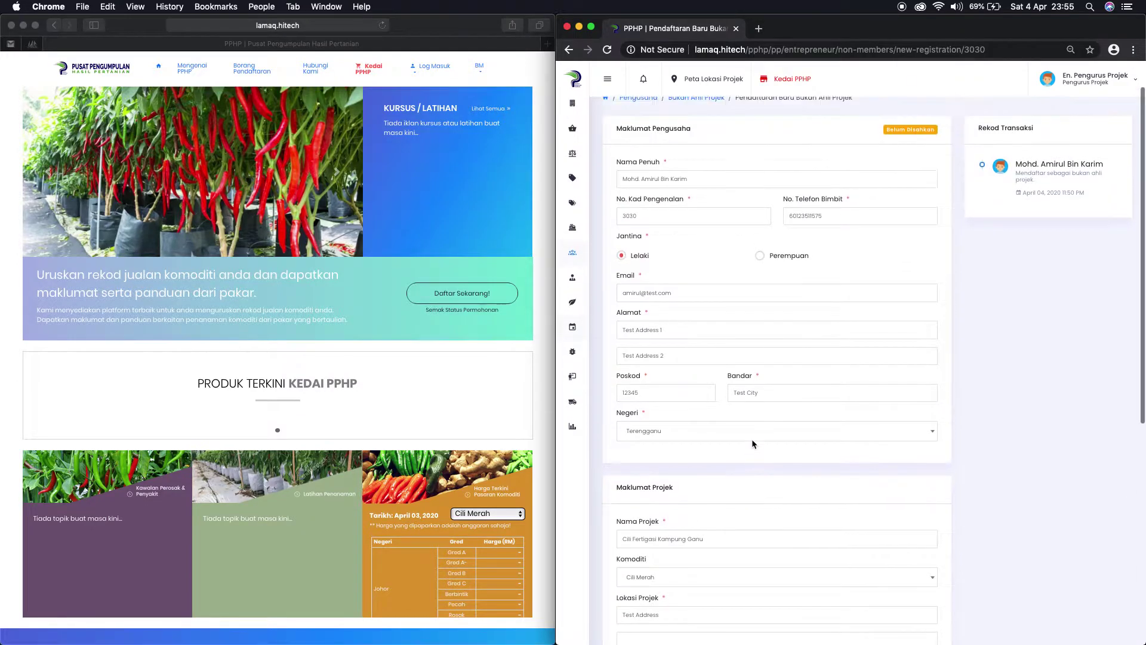
{"action": "scroll", "coordinate": [753, 440], "scroll_direction": "down", "scroll_amount": 7}
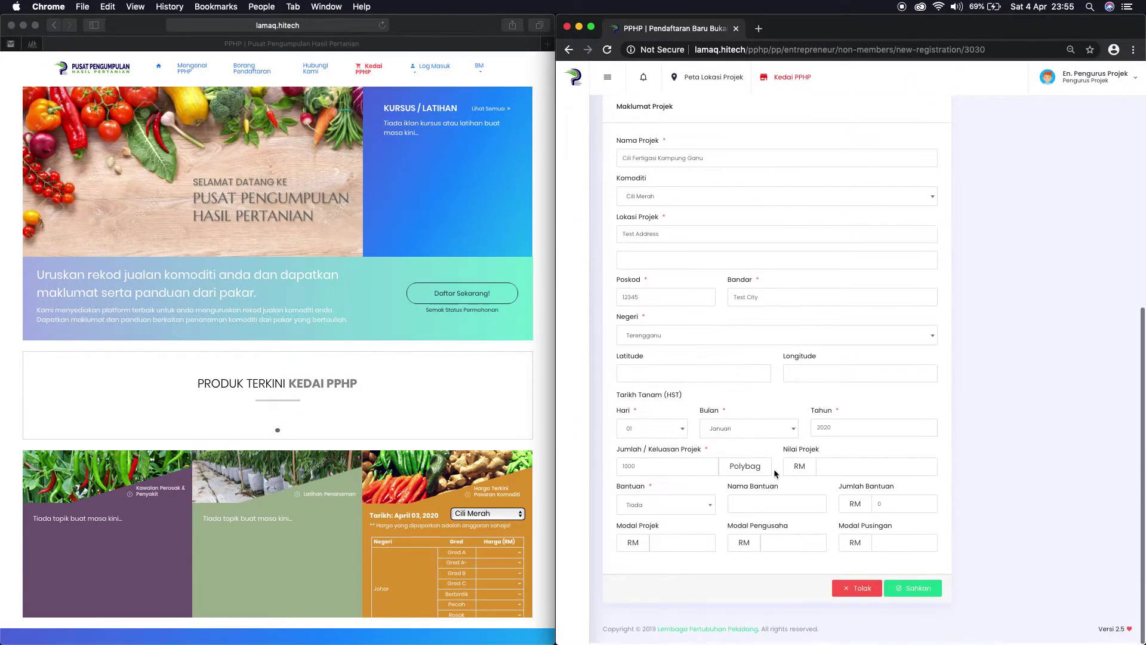
- Reject the registration with the Alasan Penolakan "Sila semak maklumat bantuan!" and submit it
{"action": "left_click", "coordinate": [861, 593]}
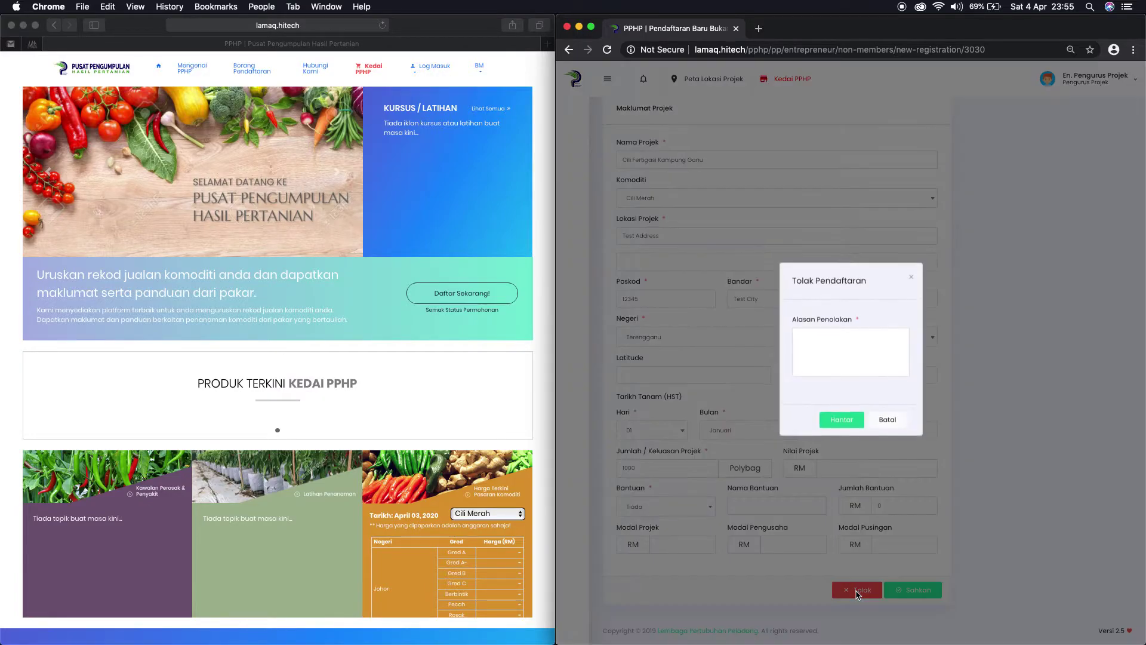
{"action": "left_click", "coordinate": [847, 360]}
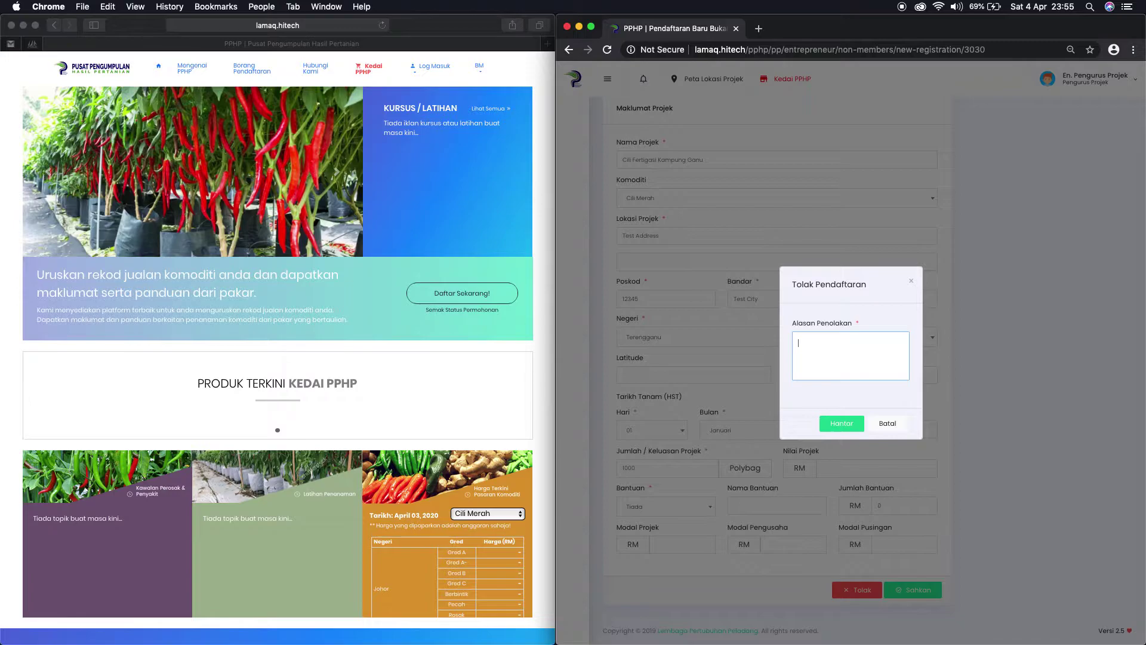
{"action": "type", "text": "Sila semak"}
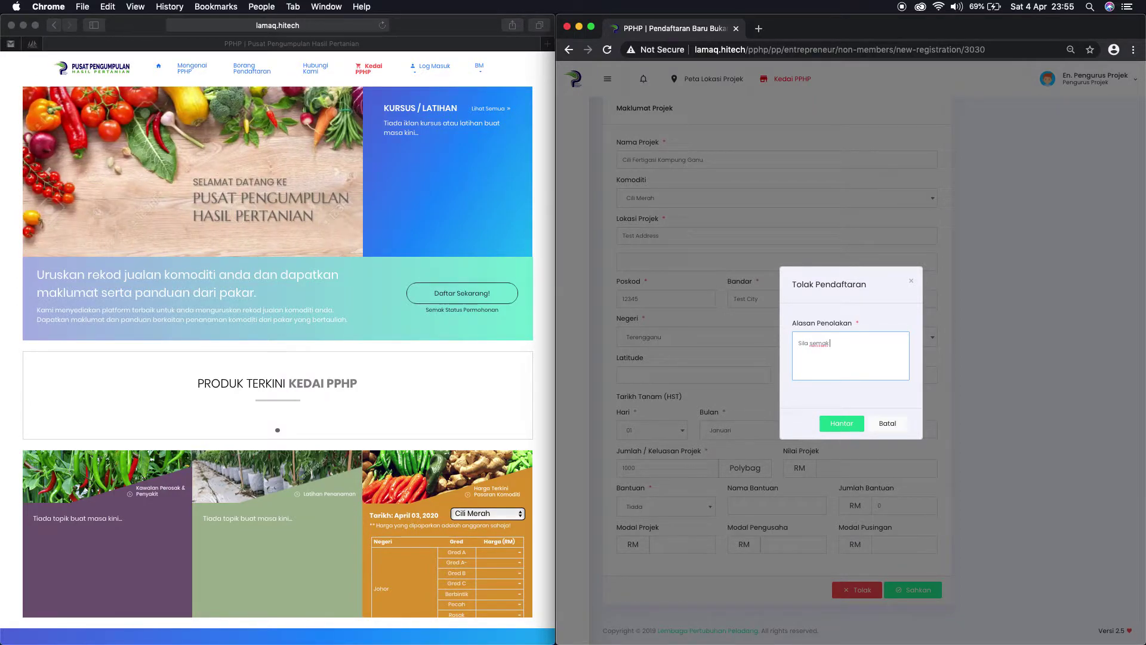
{"action": "type", "text": " maklumat bantuan!"}
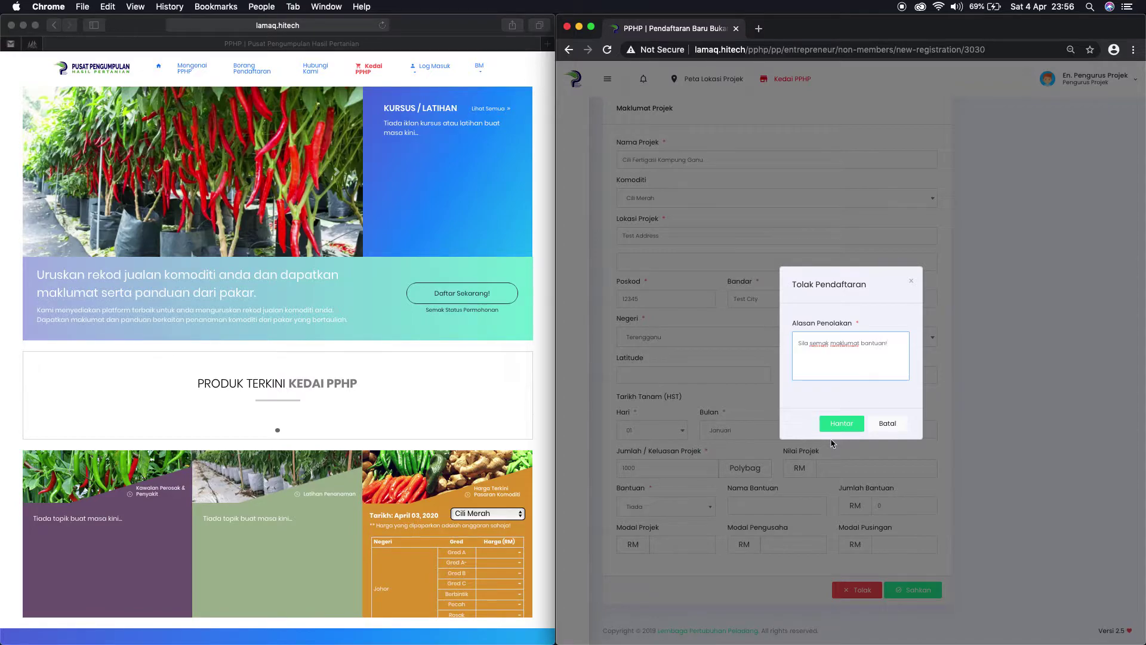
{"action": "left_click", "coordinate": [836, 421]}
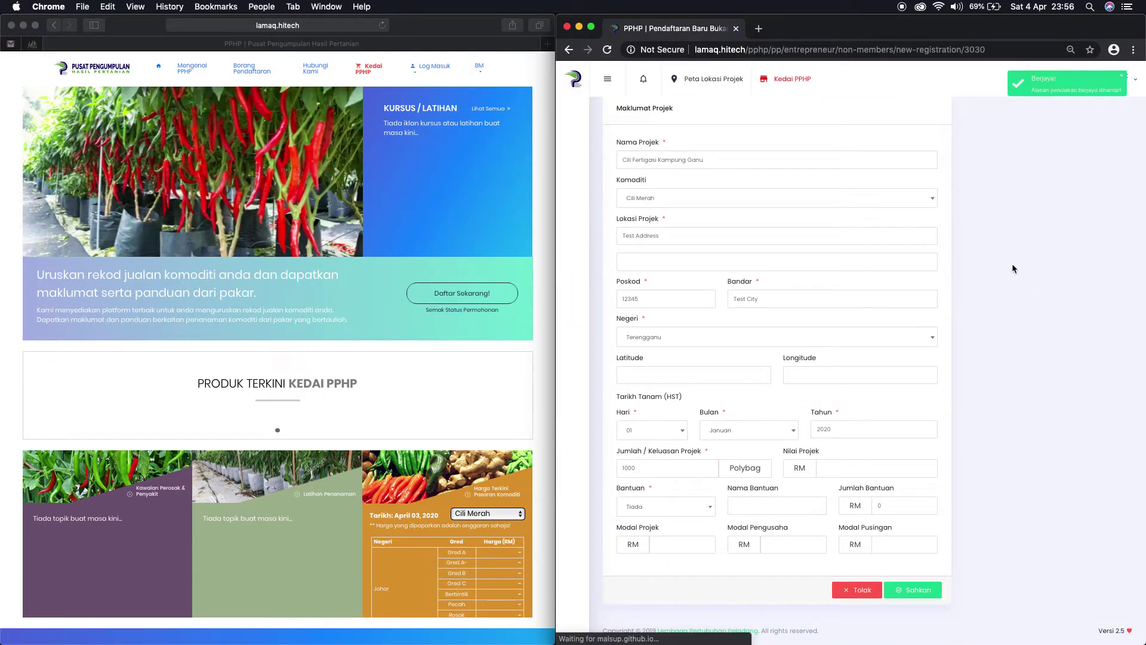
- Check the registration's Rekod Transaksi for the rejection entry and recheck the applicant's full name
{"action": "scroll", "coordinate": [1015, 268], "scroll_direction": "up", "scroll_amount": 10}
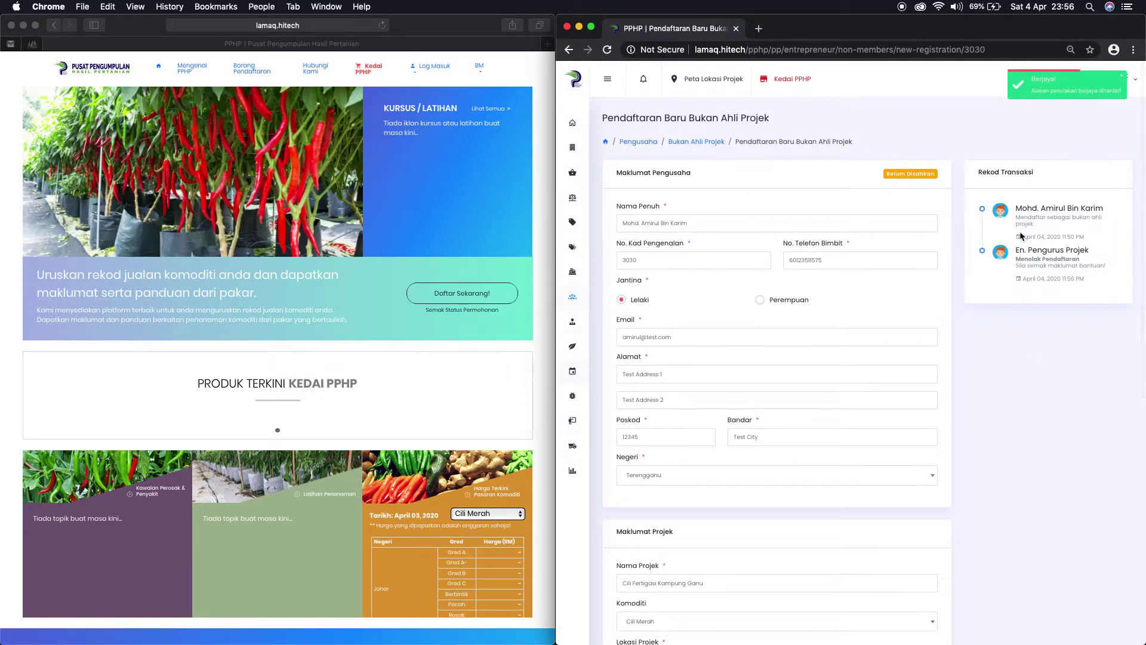
{"action": "left_click_drag", "start_coordinate": [984, 169], "coordinate": [1043, 177]}
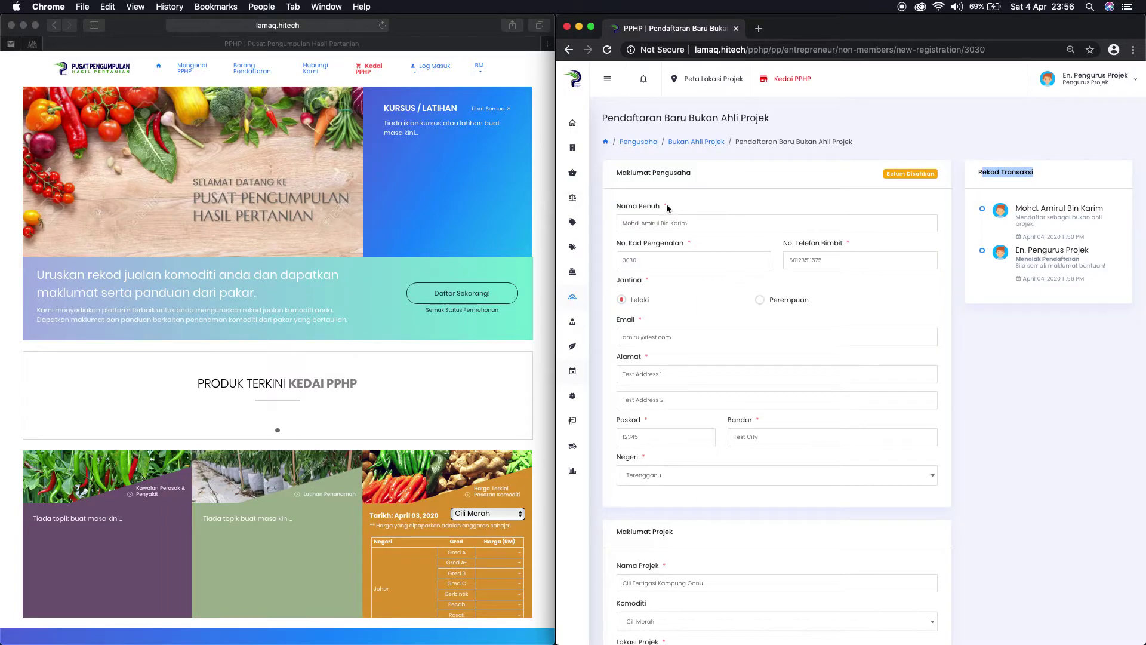
{"action": "left_click_drag", "start_coordinate": [699, 223], "coordinate": [597, 236]}
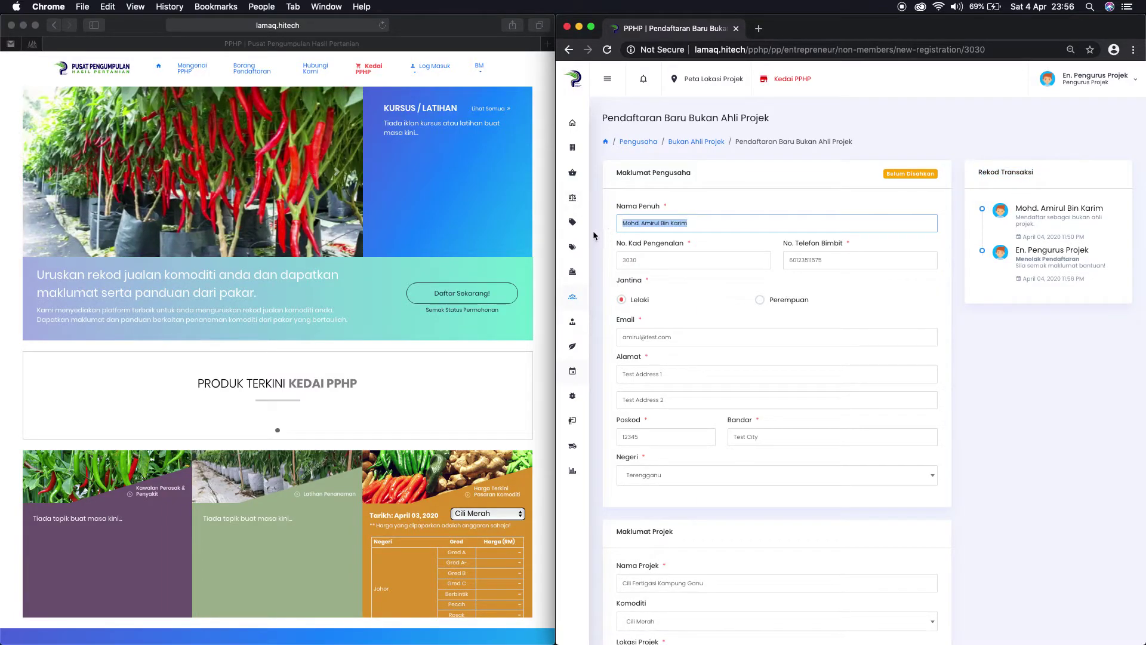
{"action": "left_click", "coordinate": [602, 227]}
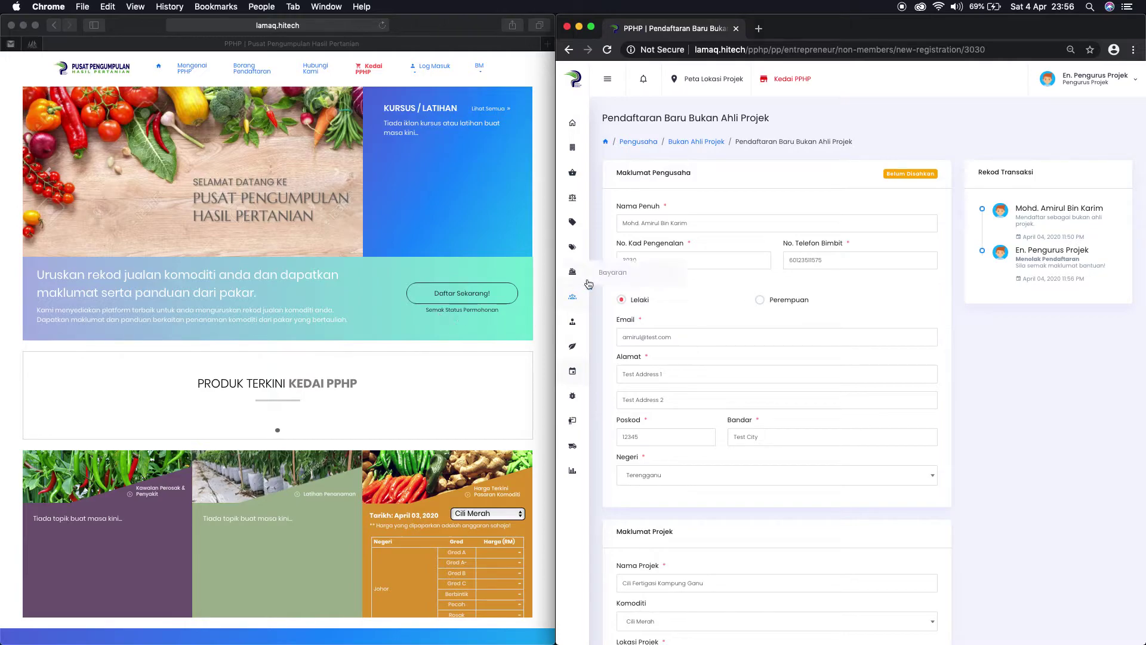
- Check the applicant's identity card number, then open the Semak Status Permohonan page on the public PPHP site in Safari
{"action": "double_click", "coordinate": [645, 260]}
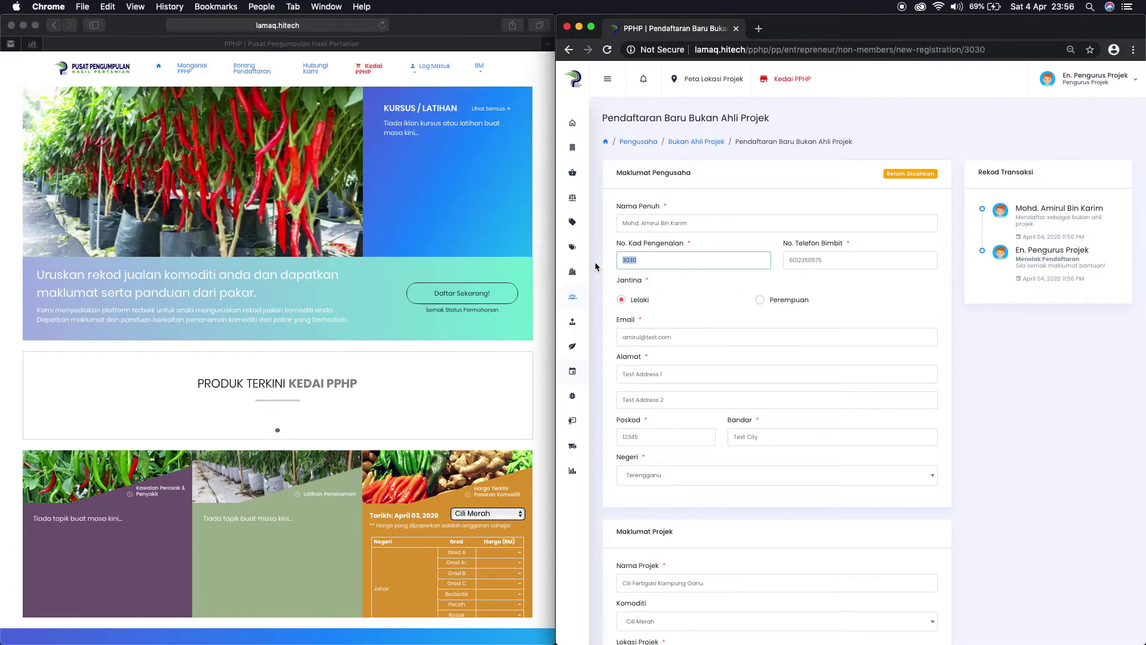
{"action": "left_click", "coordinate": [471, 313]}
{"action": "left_click", "coordinate": [468, 312]}
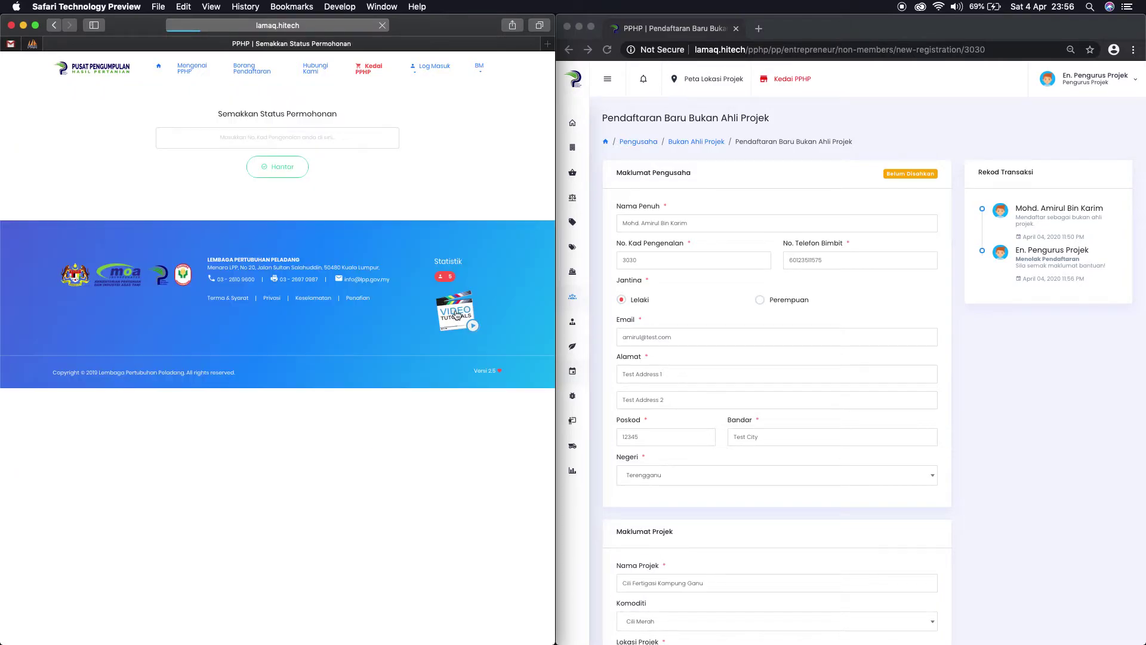
- Try an application status lookup with a different identity card number, then return to the lookup form
{"action": "left_click", "coordinate": [285, 144]}
{"action": "type", "text": "303"}
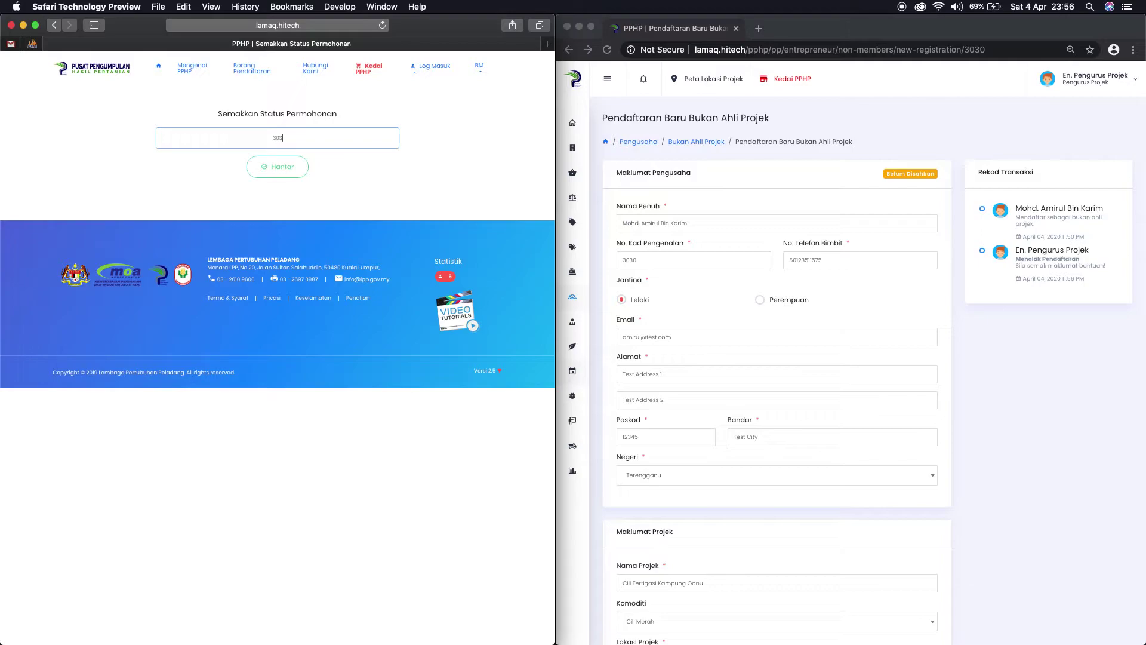
{"action": "key", "text": "BackSpace"}
{"action": "key", "text": "BackSpace"}
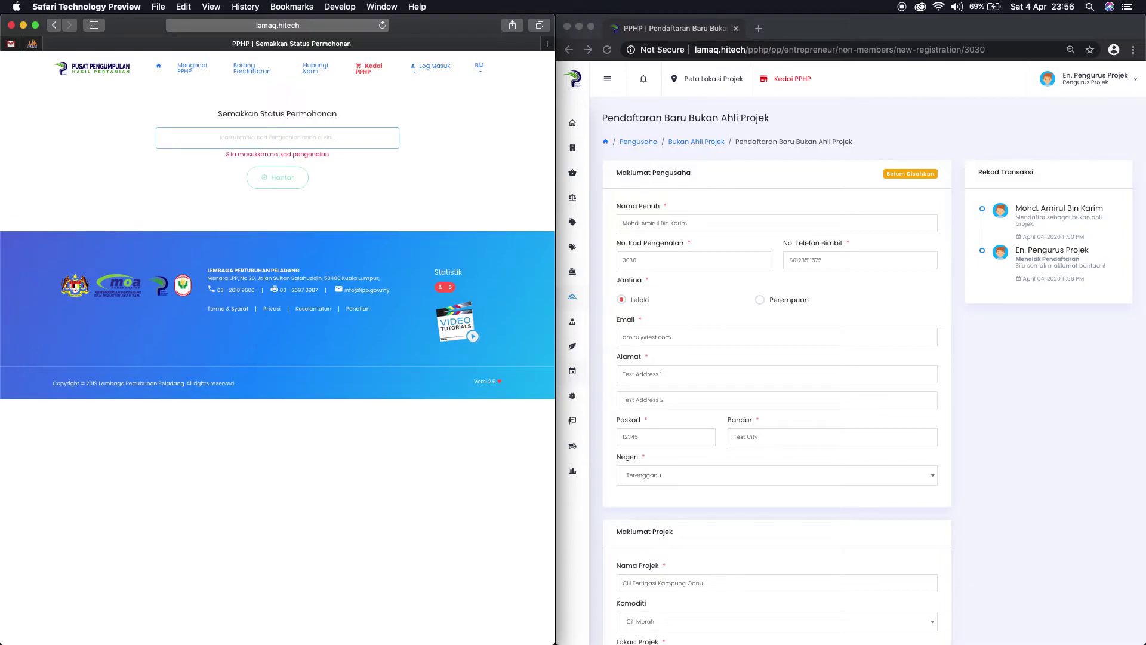
{"action": "type", "text": "2039"}
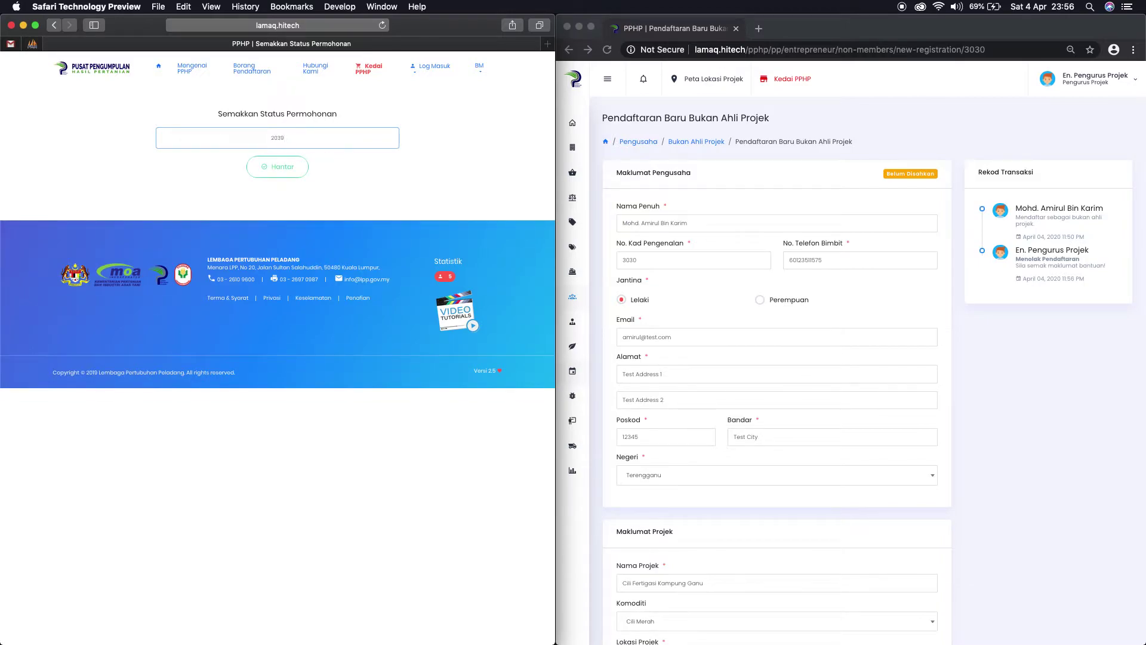
{"action": "key", "text": "Return"}
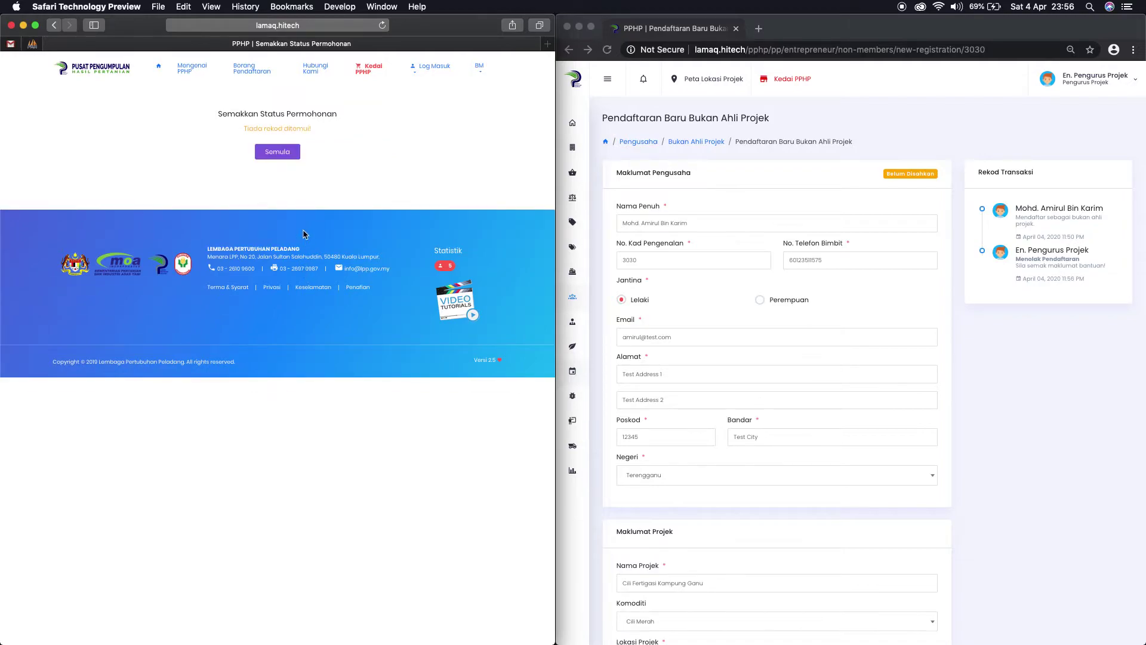
{"action": "left_click", "coordinate": [277, 152]}
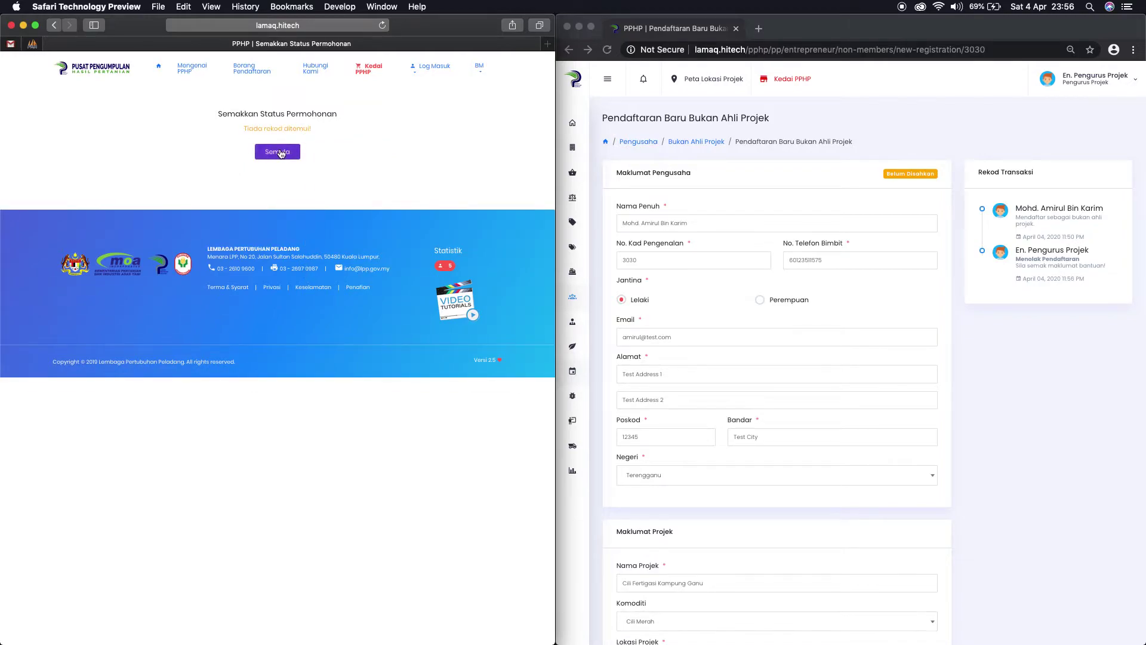
- Look up the application status using the applicant's identity card number
{"action": "double_click", "coordinate": [253, 134]}
{"action": "type", "text": "3030"}
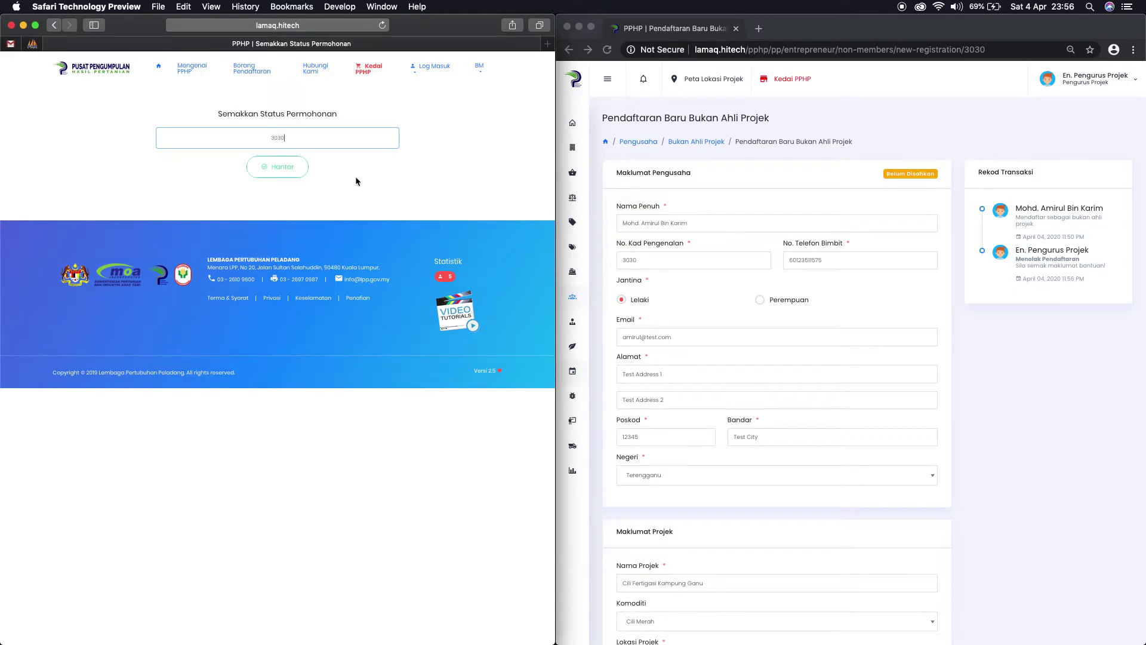
{"action": "left_click", "coordinate": [280, 171]}
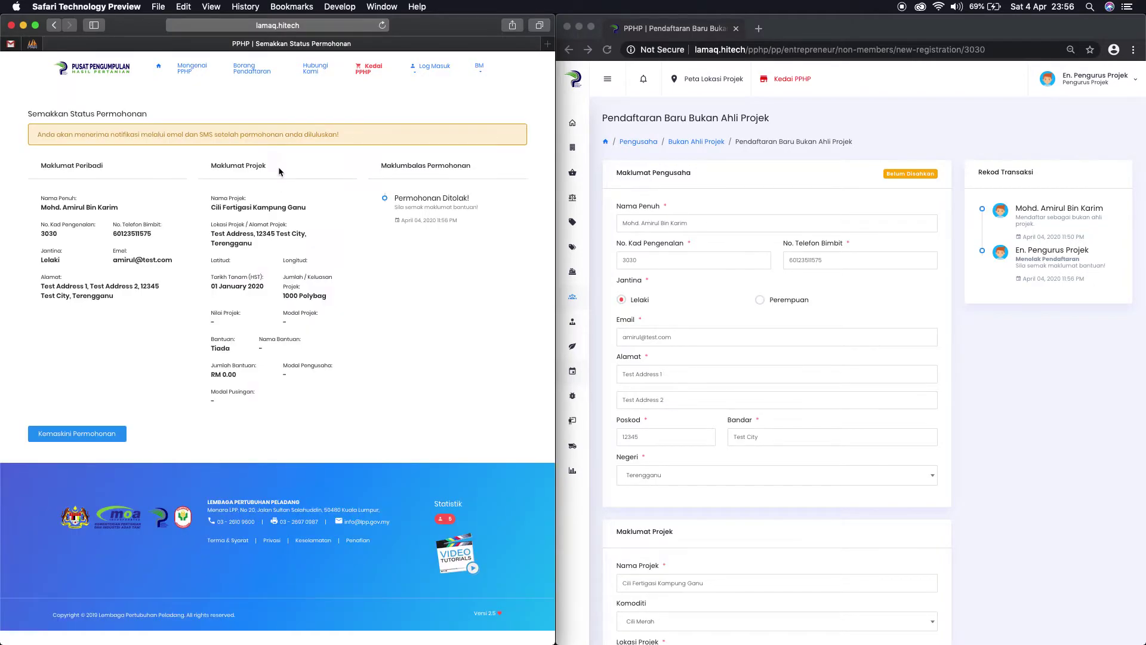
- Review the application's personal and project details, the email and SMS notification notice, and the rejection reason under Maklumbalas Permohonan
{"action": "left_click_drag", "start_coordinate": [42, 194], "coordinate": [257, 357]}
{"action": "left_click", "coordinate": [342, 329]}
{"action": "left_click_drag", "start_coordinate": [38, 135], "coordinate": [372, 134]}
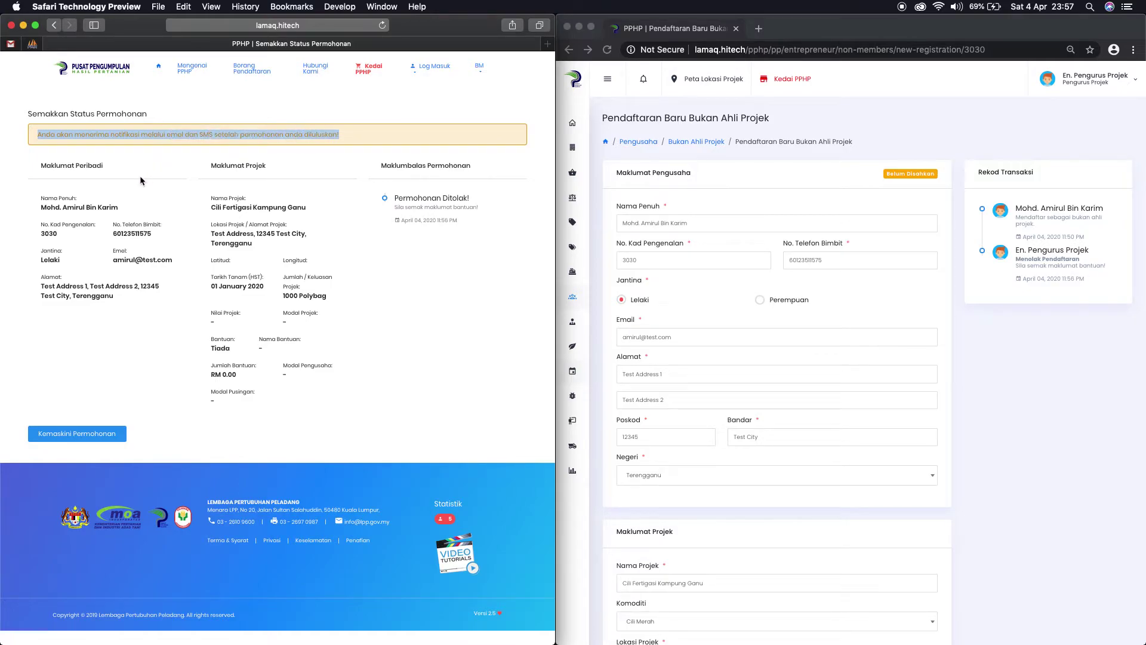
{"action": "left_click", "coordinate": [171, 138]}
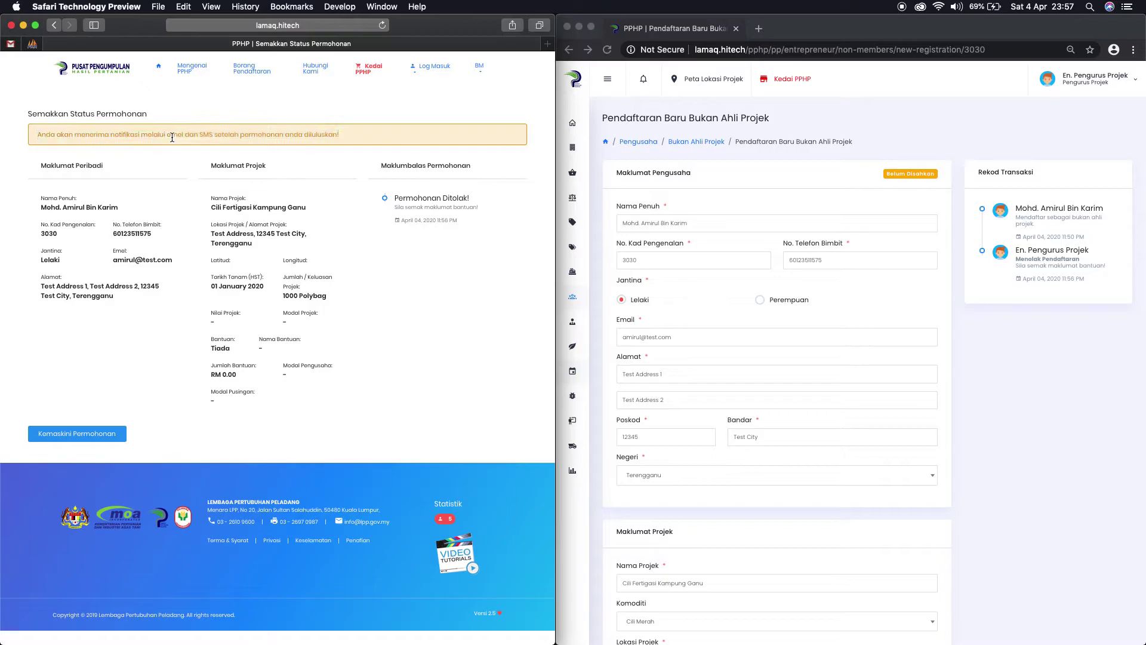
{"action": "left_click_drag", "start_coordinate": [164, 135], "coordinate": [211, 134]}
{"action": "left_click", "coordinate": [461, 261]}
{"action": "left_click_drag", "start_coordinate": [381, 164], "coordinate": [472, 166]}
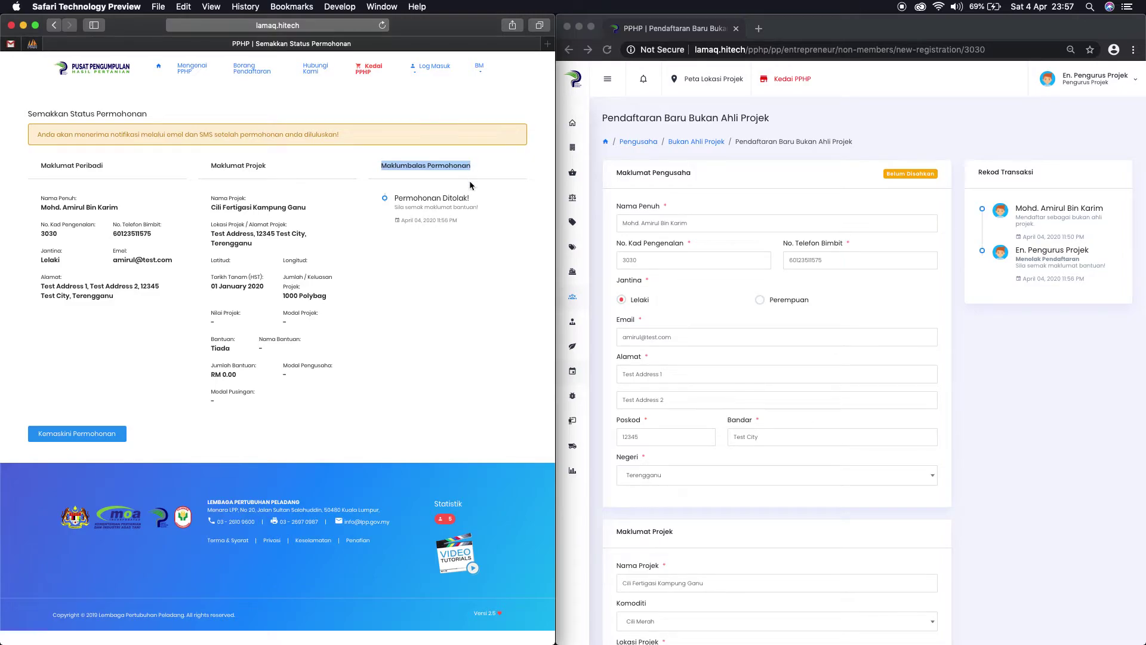
{"action": "left_click_drag", "start_coordinate": [393, 197], "coordinate": [474, 198]}
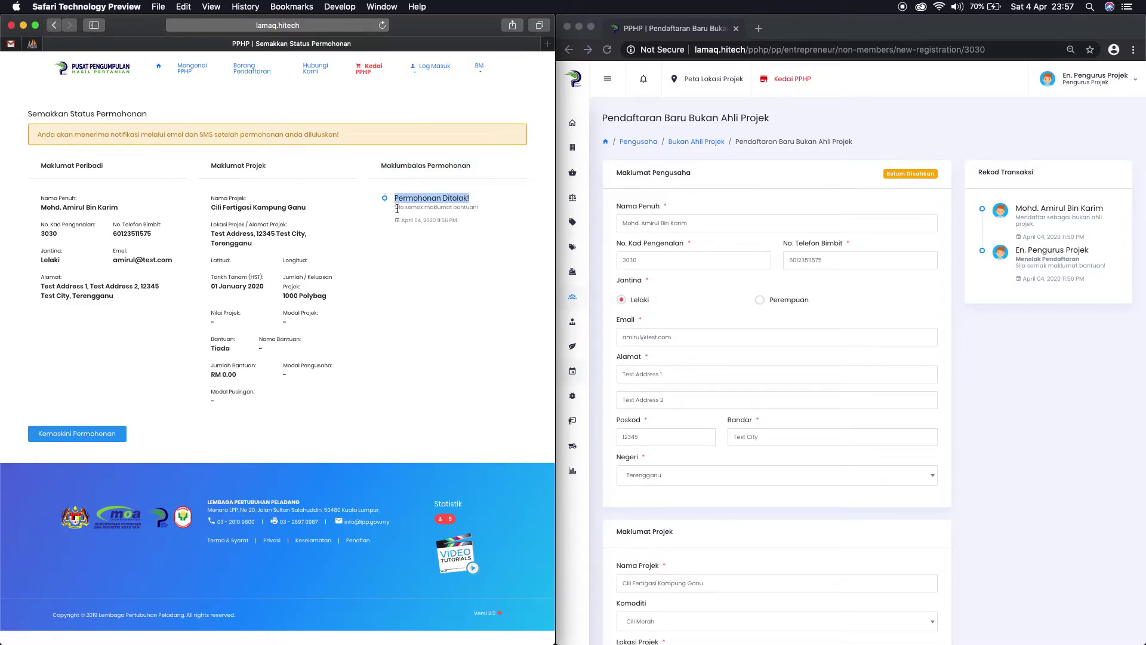
{"action": "left_click_drag", "start_coordinate": [394, 208], "coordinate": [484, 208]}
{"action": "left_click_drag", "start_coordinate": [397, 208], "coordinate": [484, 206]}
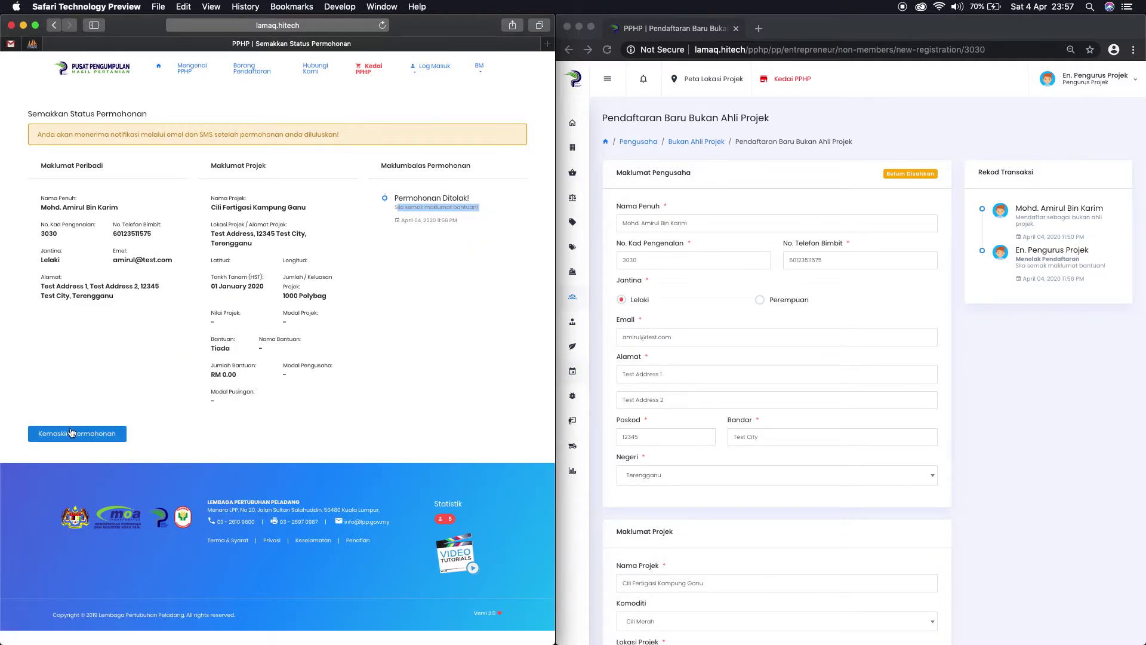
- Open the rejected application for updating and set Bantuan to Kerajaan
{"action": "left_click", "coordinate": [96, 440]}
{"action": "scroll", "coordinate": [202, 367], "scroll_direction": "down", "scroll_amount": 2}
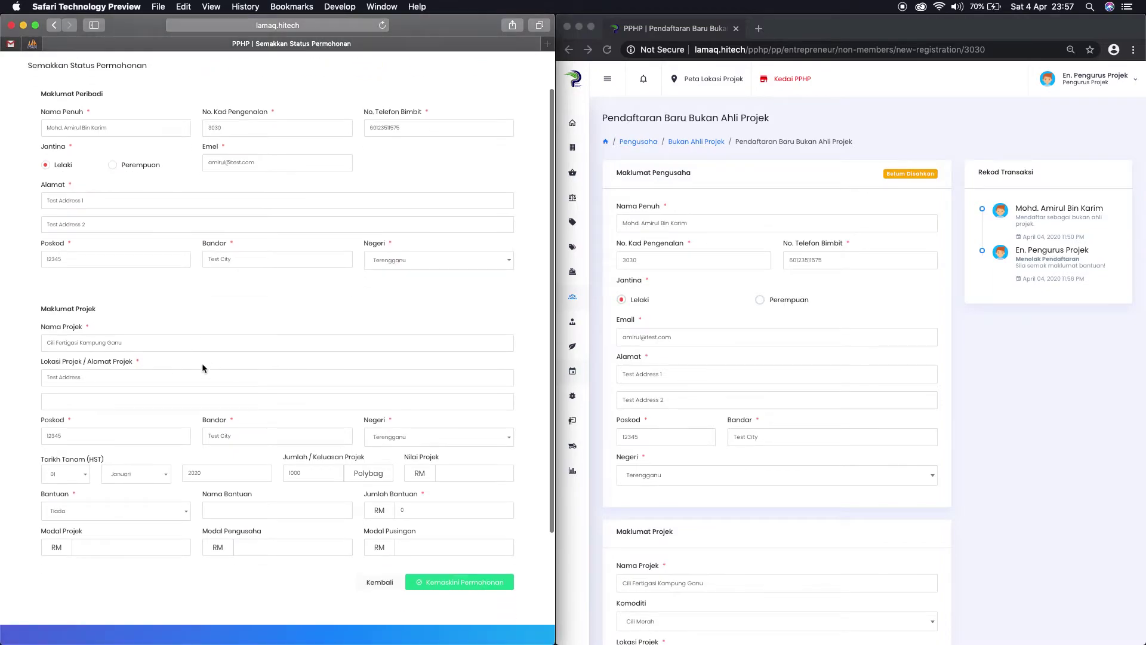
{"action": "left_click", "coordinate": [157, 510]}
{"action": "left_click", "coordinate": [127, 553]}
- Set Nama Bantuan to Agropreneur Muda and Jumlah Bantuan to RM 10000, then submit the updated application
{"action": "left_click", "coordinate": [254, 506]}
{"action": "type", "text": "A"}
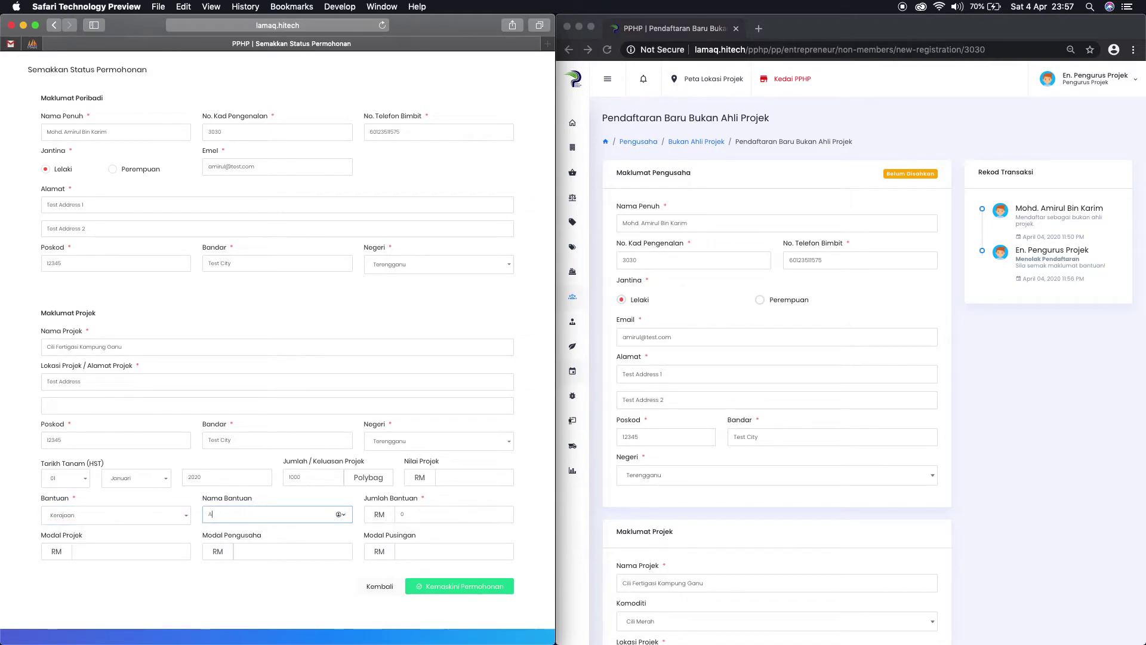
{"action": "type", "text": "gropreneur Muda"}
{"action": "left_click", "coordinate": [399, 516]}
{"action": "type", "text": "10000"}
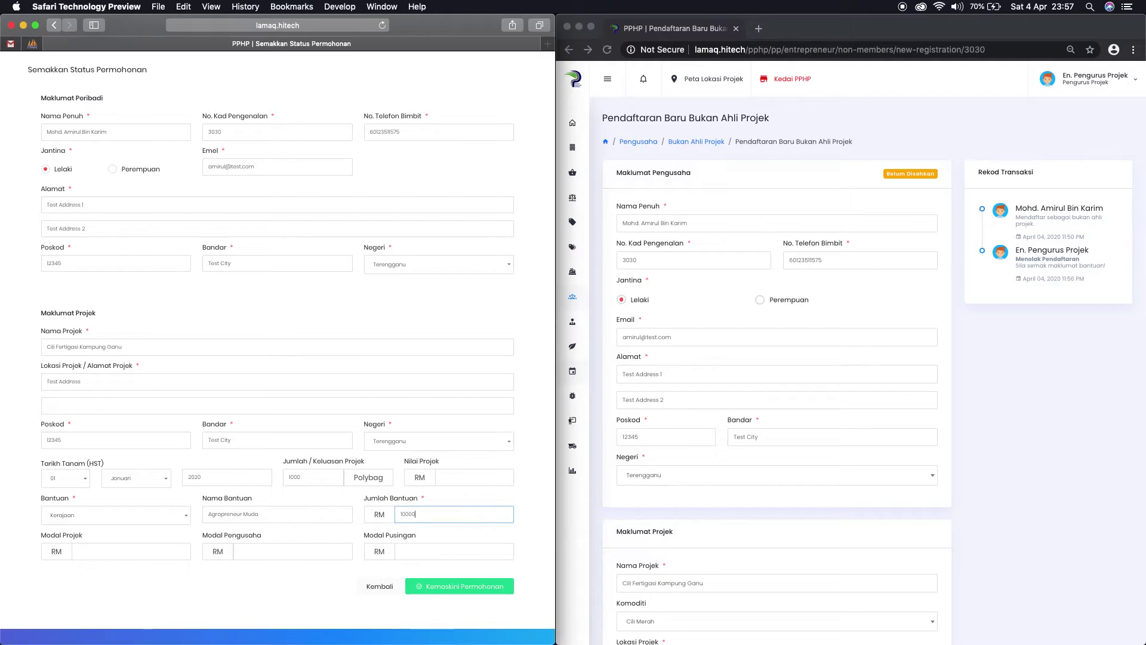
{"action": "left_click", "coordinate": [445, 591]}
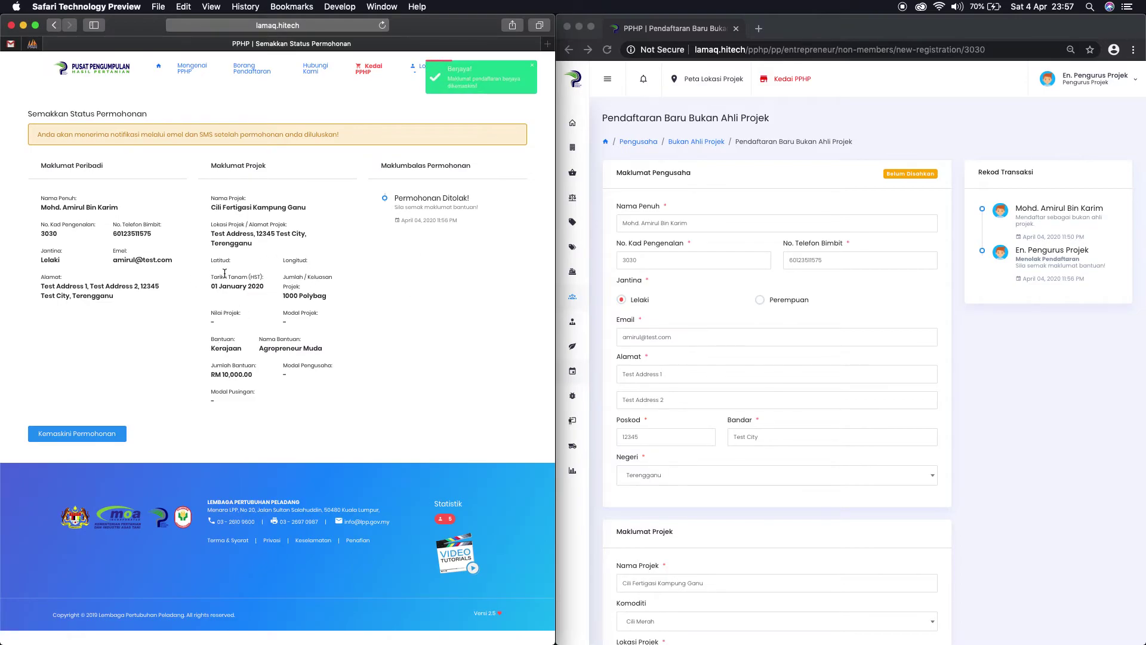
- Switch to the project manager's Chrome session, return to the dashboard, and open the updated non-member registration from its notification
{"action": "left_click", "coordinate": [840, 158]}
{"action": "left_click", "coordinate": [582, 85]}
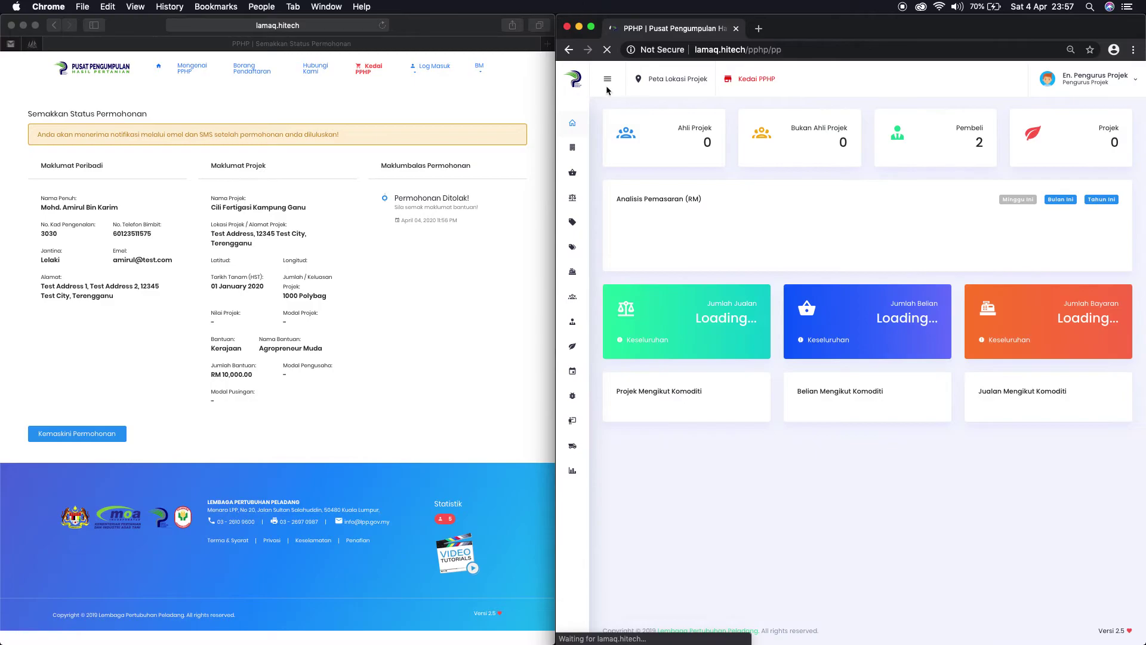
{"action": "left_click", "coordinate": [642, 83]}
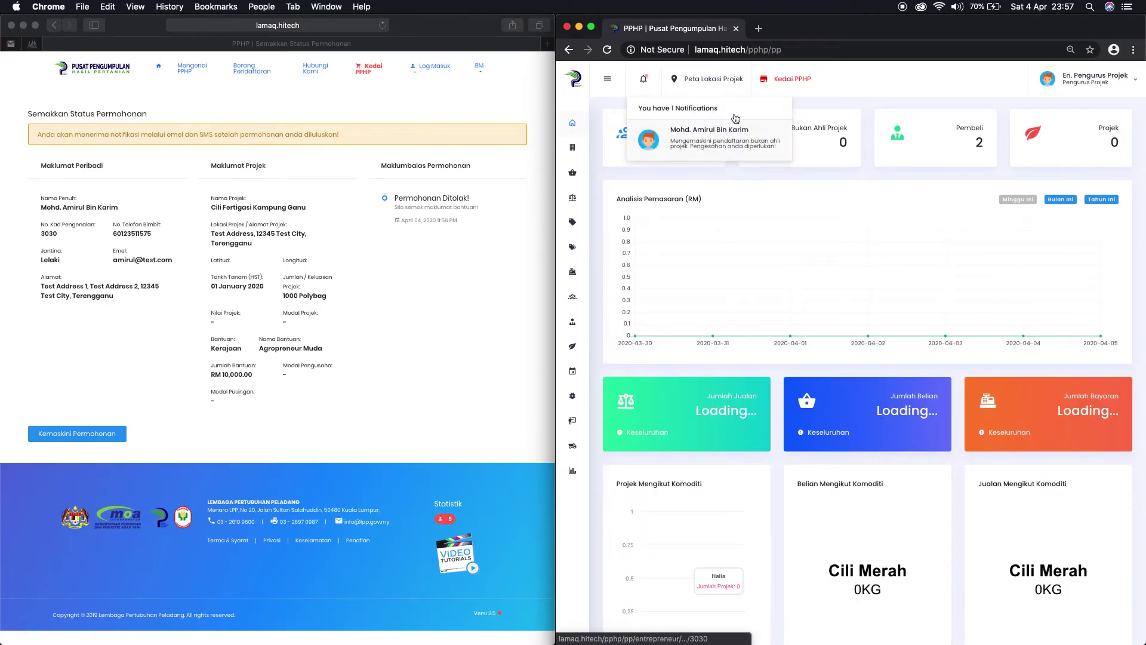
{"action": "left_click", "coordinate": [709, 136]}
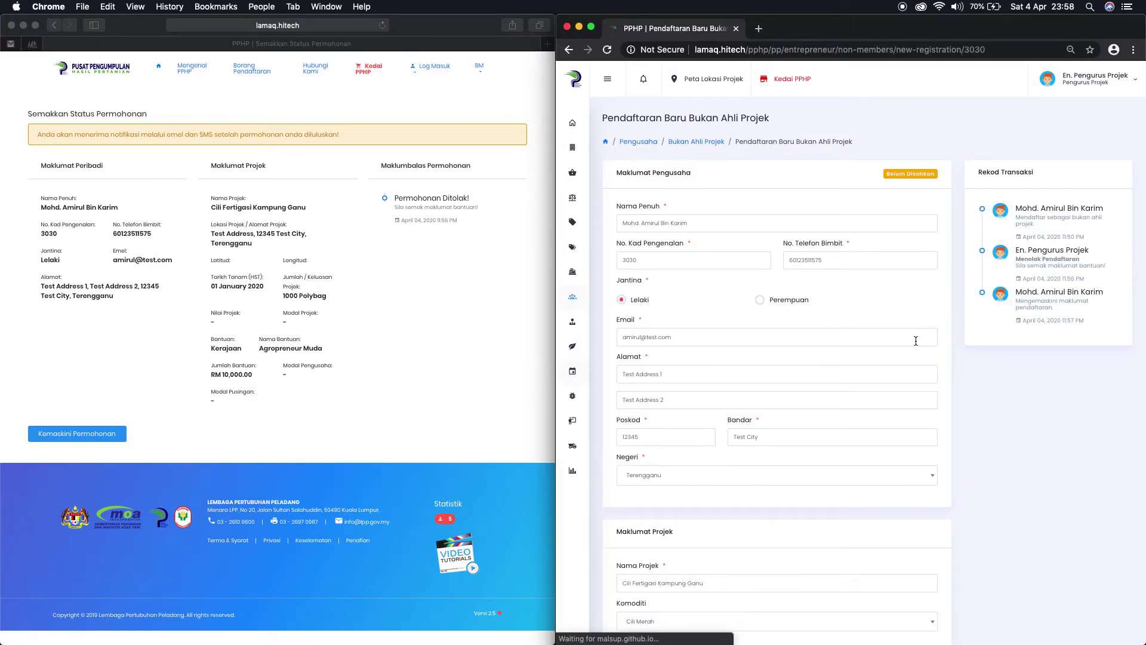
- Review the resubmitted registration's transaction record and Bantuan details, then approve the registration
{"action": "scroll", "coordinate": [912, 317], "scroll_direction": "down", "scroll_amount": 3}
{"action": "scroll", "coordinate": [912, 317], "scroll_direction": "down", "scroll_amount": 3}
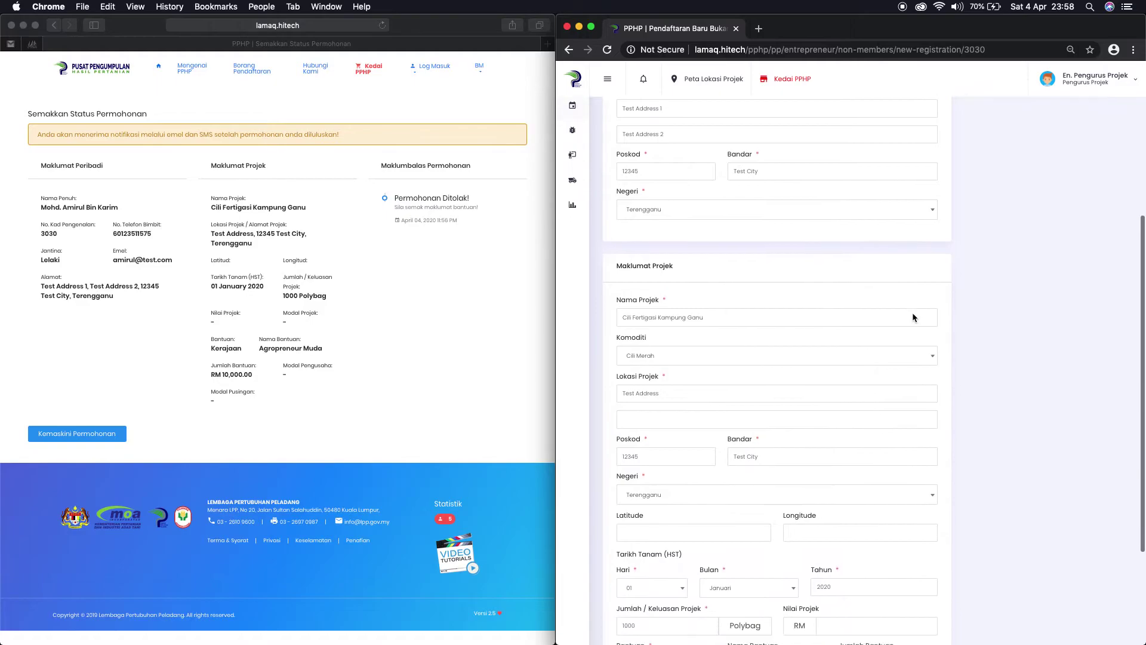
{"action": "scroll", "coordinate": [955, 298], "scroll_direction": "up", "scroll_amount": 5}
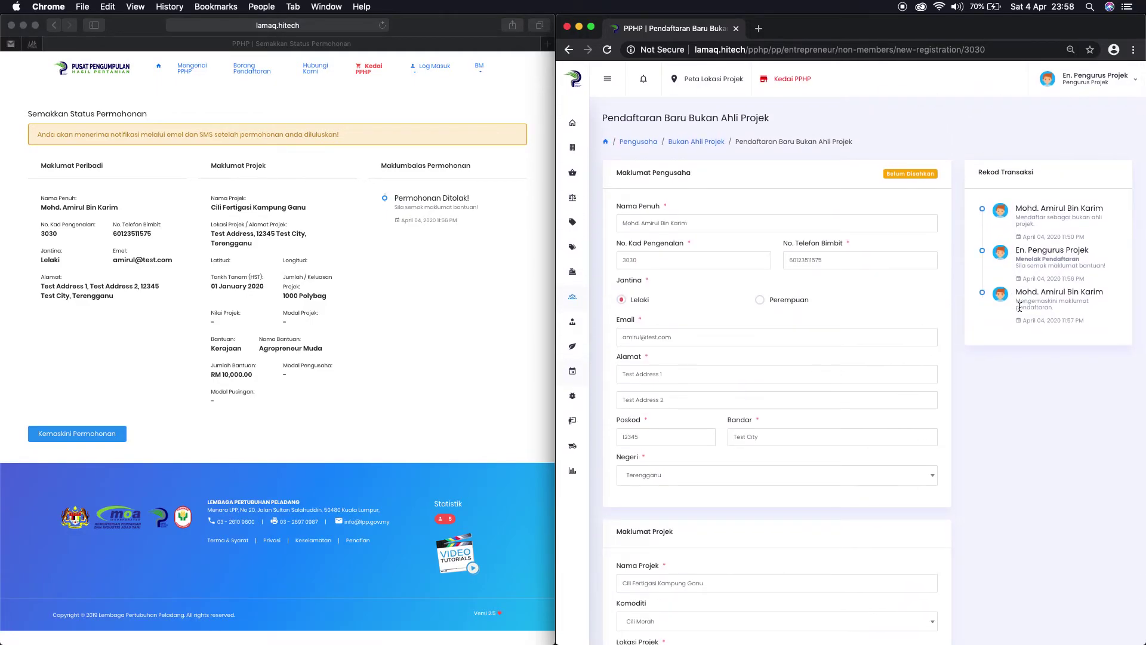
{"action": "scroll", "coordinate": [811, 277], "scroll_direction": "down", "scroll_amount": 1}
{"action": "scroll", "coordinate": [812, 277], "scroll_direction": "down", "scroll_amount": 9}
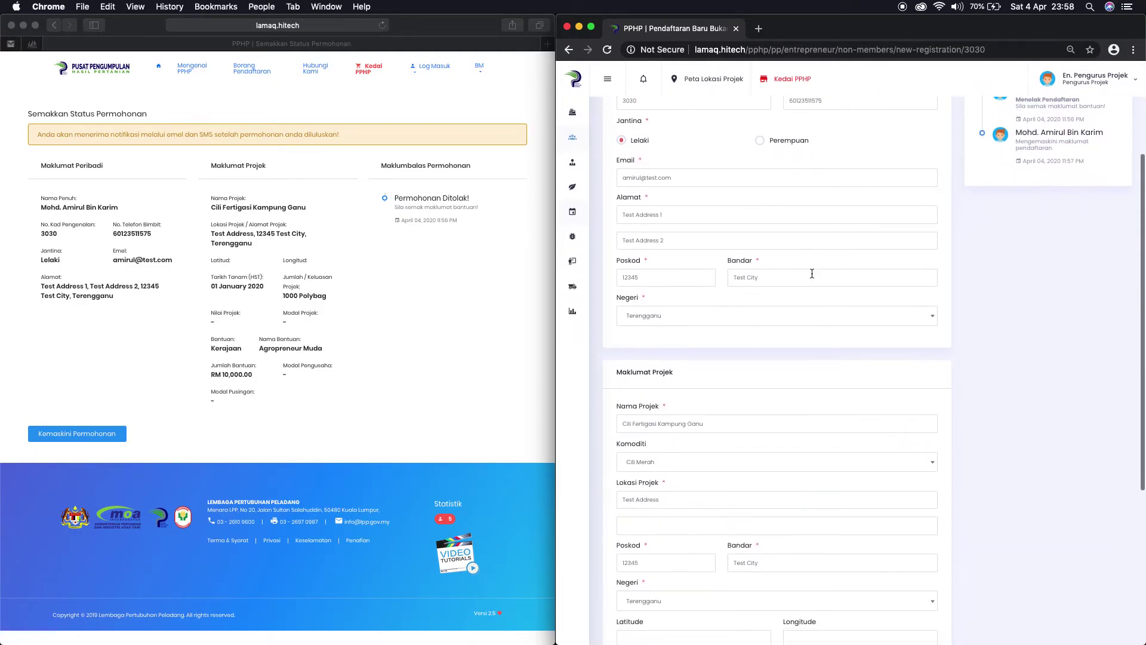
{"action": "scroll", "coordinate": [812, 273], "scroll_direction": "down", "scroll_amount": 2}
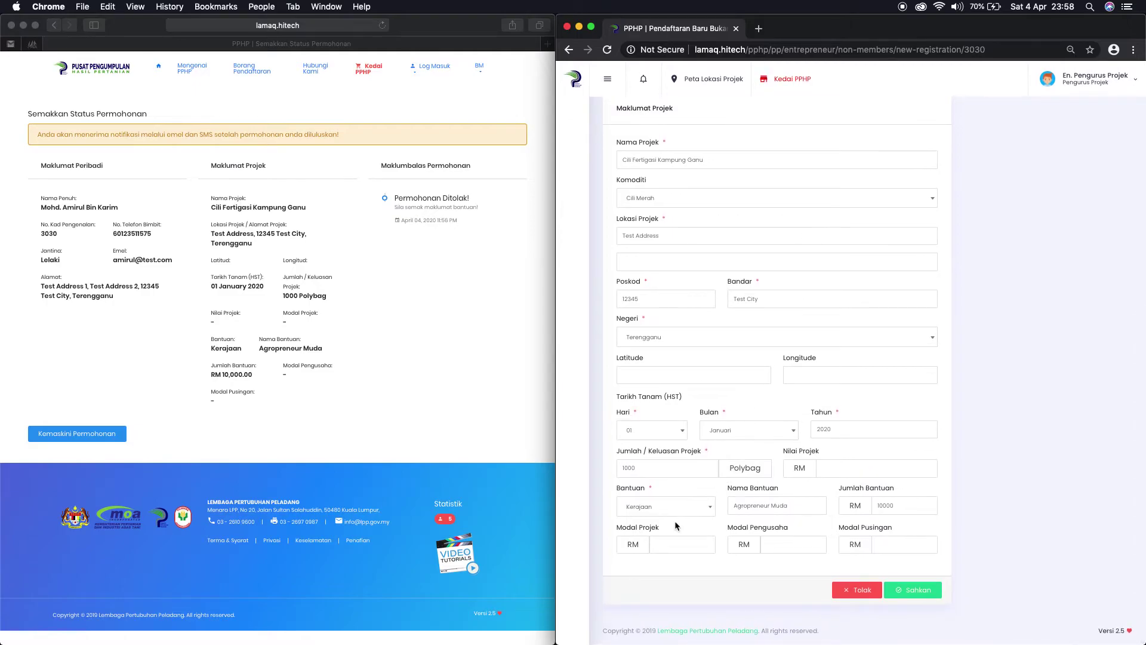
{"action": "left_click_drag", "start_coordinate": [732, 507], "coordinate": [786, 506]}
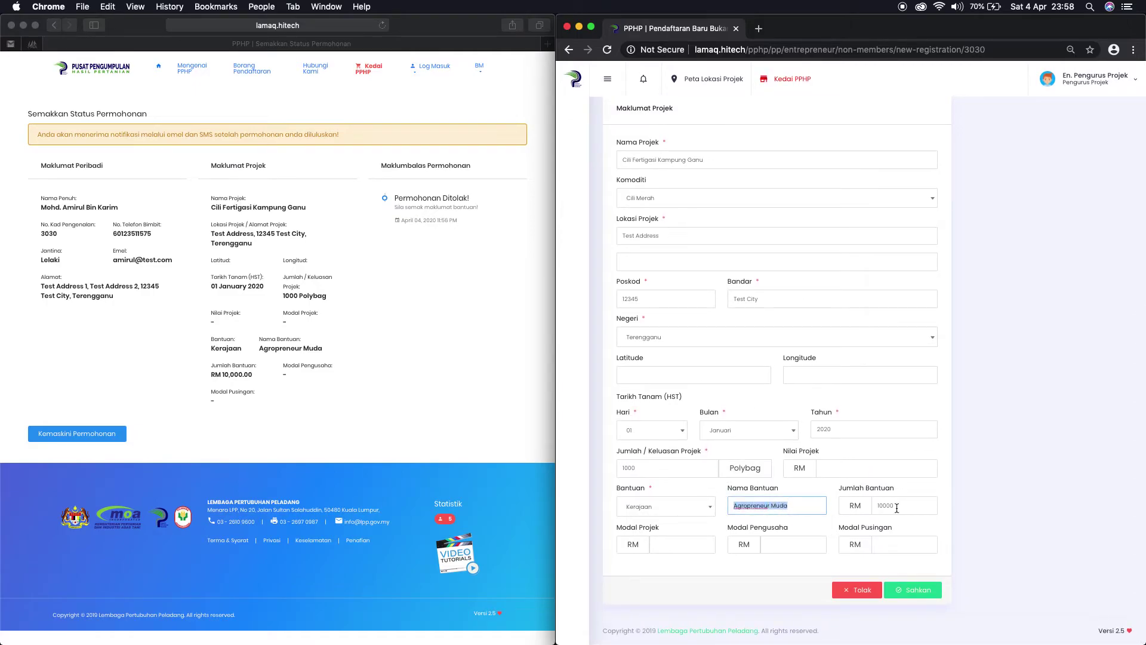
{"action": "left_click", "coordinate": [923, 591]}
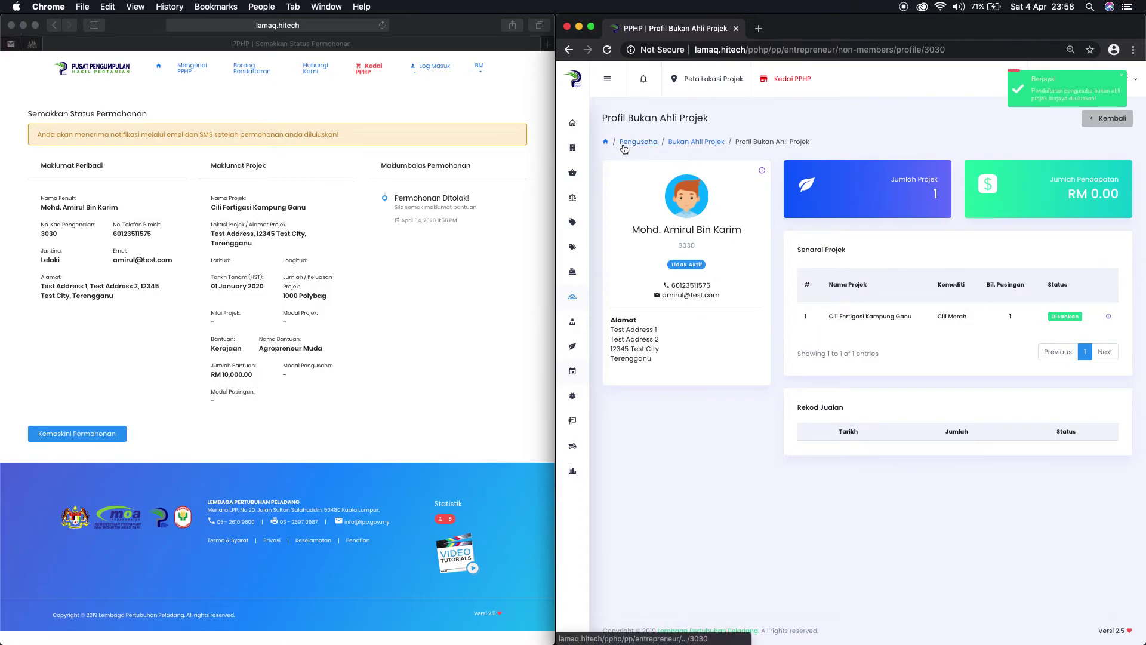
- Examine the approved applicant's Profil Bukan Ahli Projek page, including the full name and account status
{"action": "left_click_drag", "start_coordinate": [603, 117], "coordinate": [715, 117]}
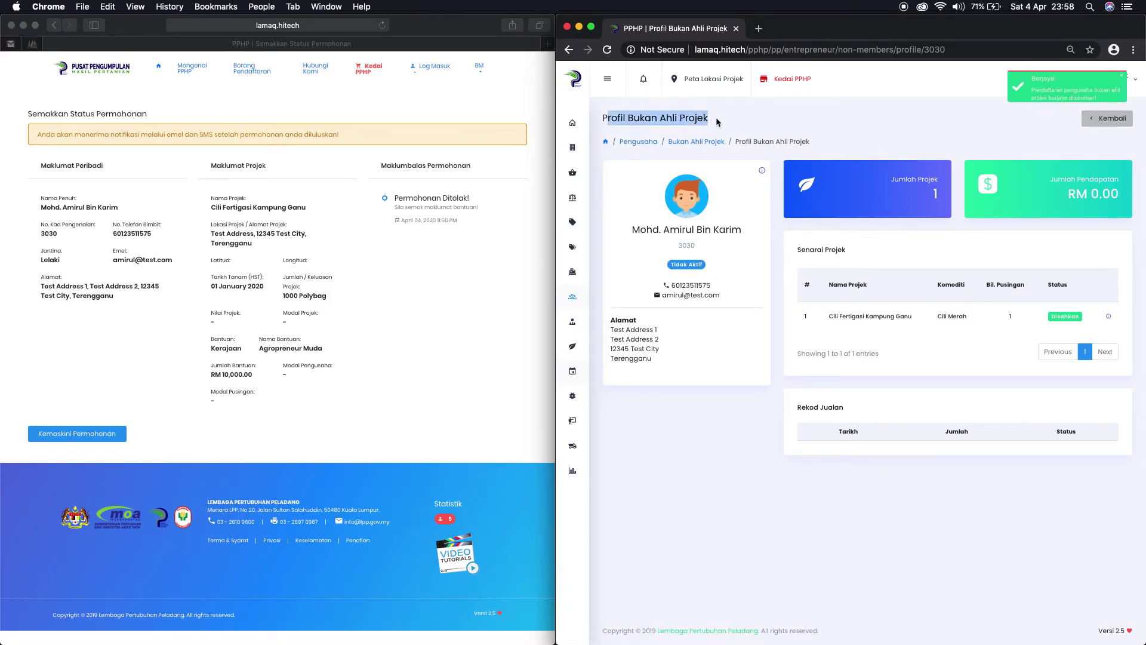
{"action": "left_click_drag", "start_coordinate": [670, 264], "coordinate": [702, 264]}
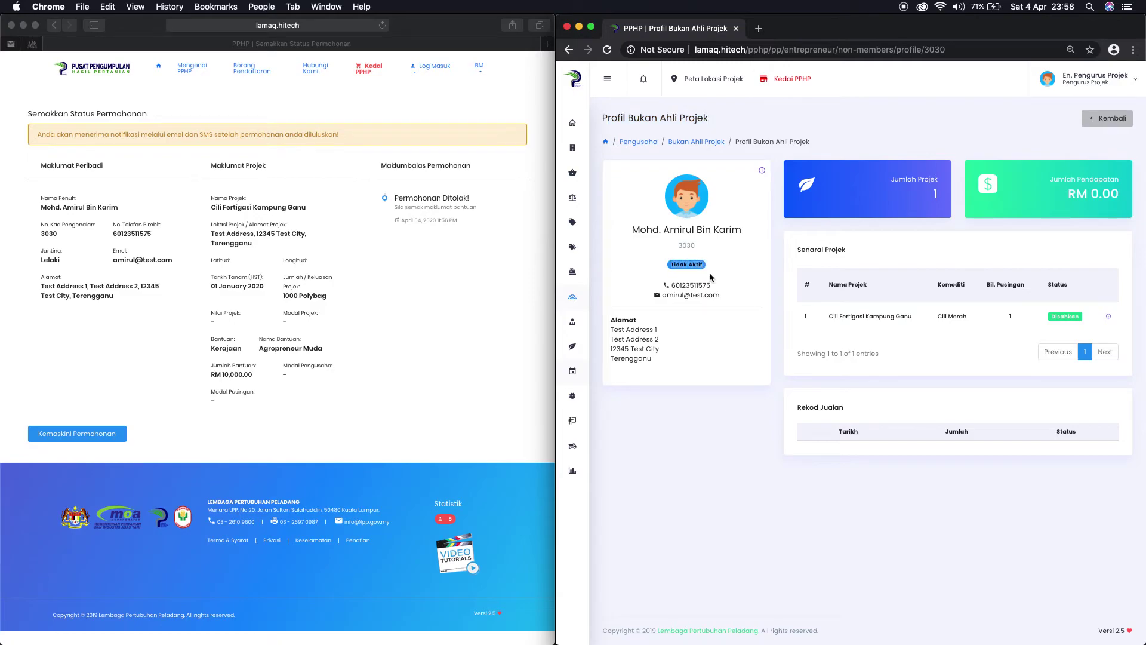
{"action": "left_click_drag", "start_coordinate": [652, 230], "coordinate": [702, 231]}
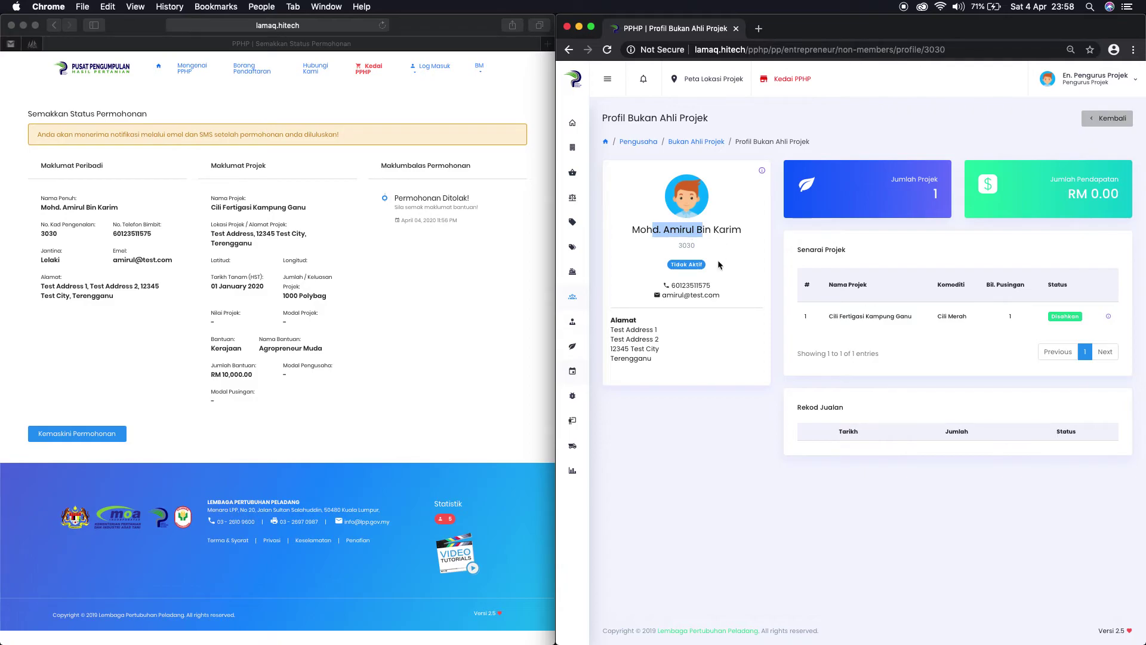
{"action": "left_click", "coordinate": [746, 249]}
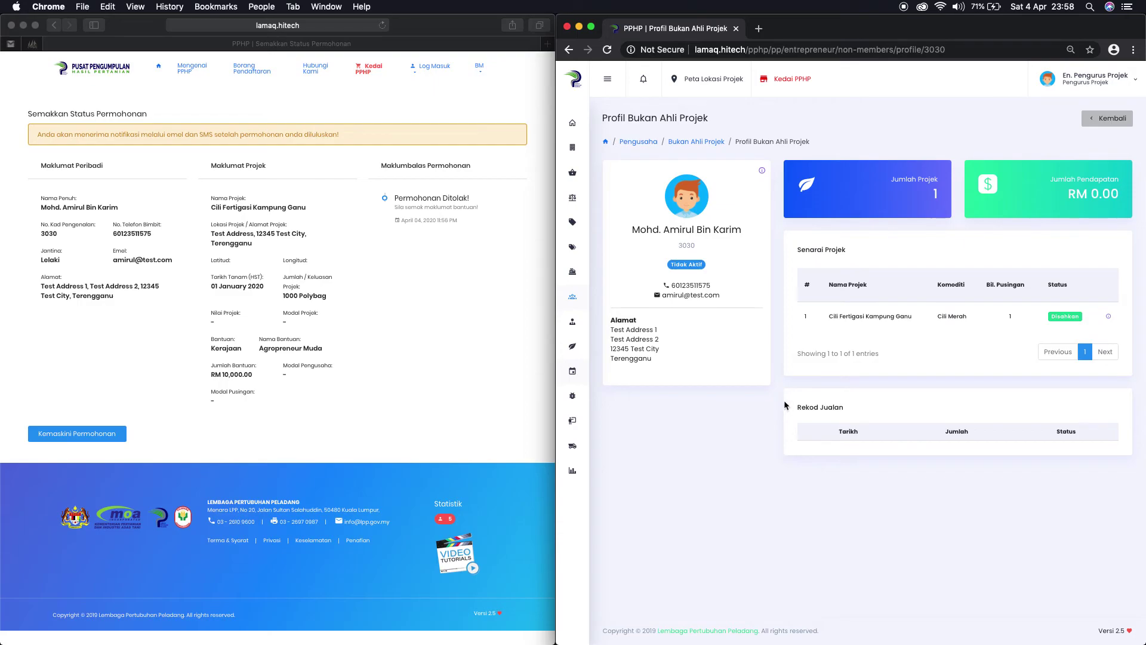
{"action": "left_click", "coordinate": [763, 172]}
{"action": "left_click_drag", "start_coordinate": [608, 118], "coordinate": [703, 118]}
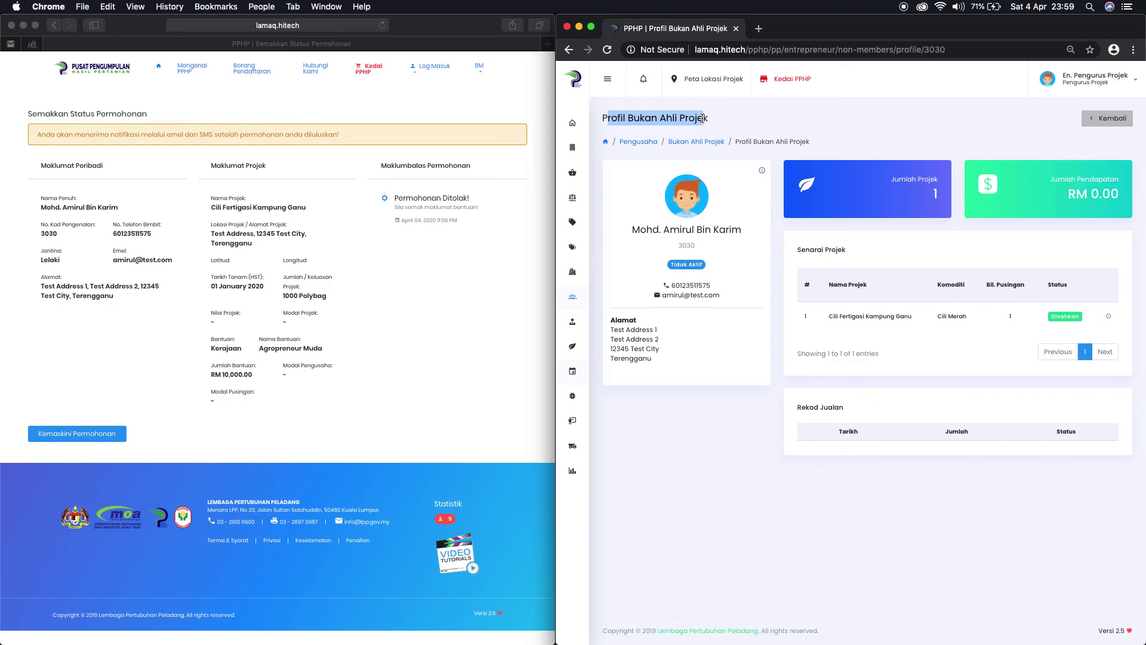
{"action": "left_click_drag", "start_coordinate": [632, 229], "coordinate": [733, 230]}
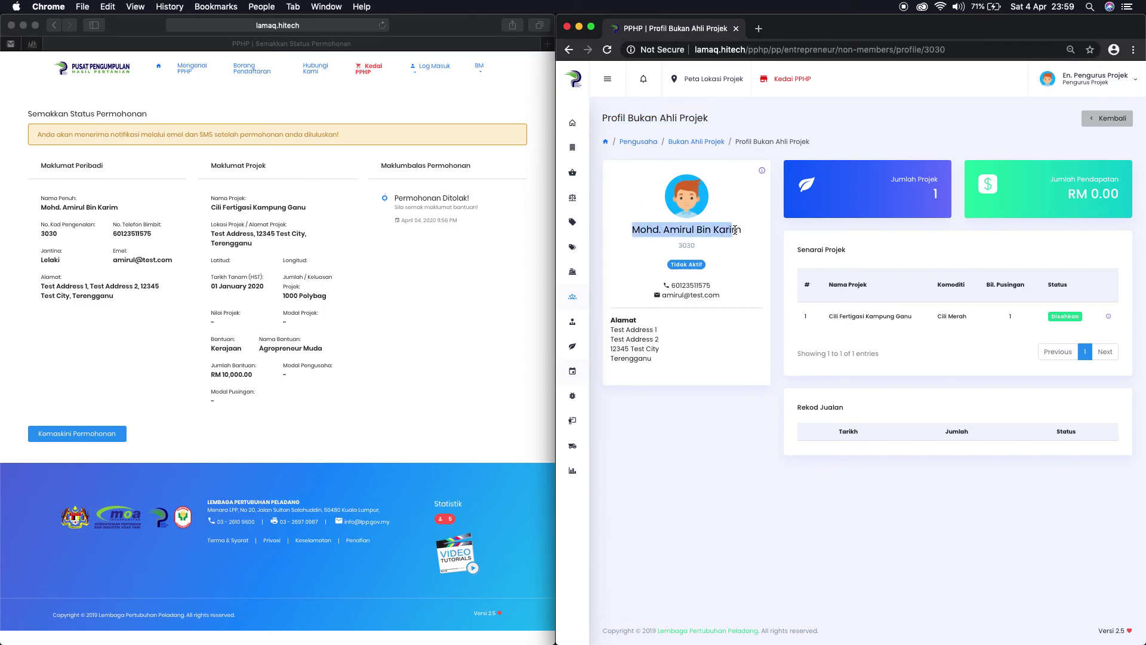